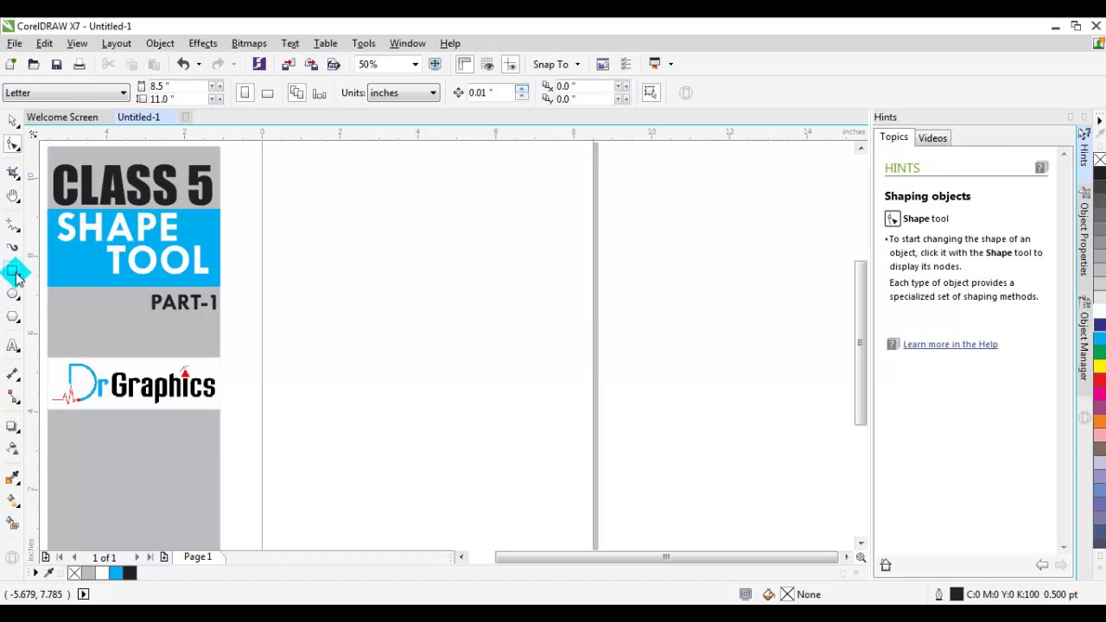
- Draw a five-sided polygon about 3.2 by 3.05 inches on the page and place a duplicate beside it on the right
{"action": "left_click", "coordinate": [13, 316]}
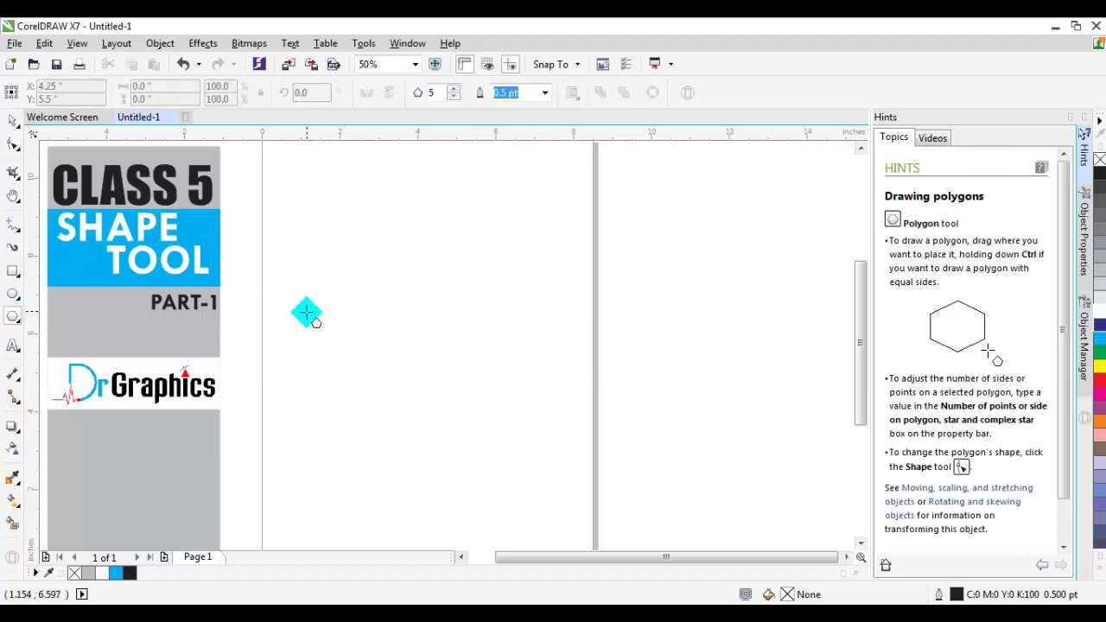
{"action": "mouse_move", "coordinate": [321, 243]}
{"action": "left_mouse_down"}
{"action": "mouse_move", "coordinate": [409, 347]}
{"action": "mouse_move", "coordinate": [449, 364]}
{"action": "left_mouse_up"}
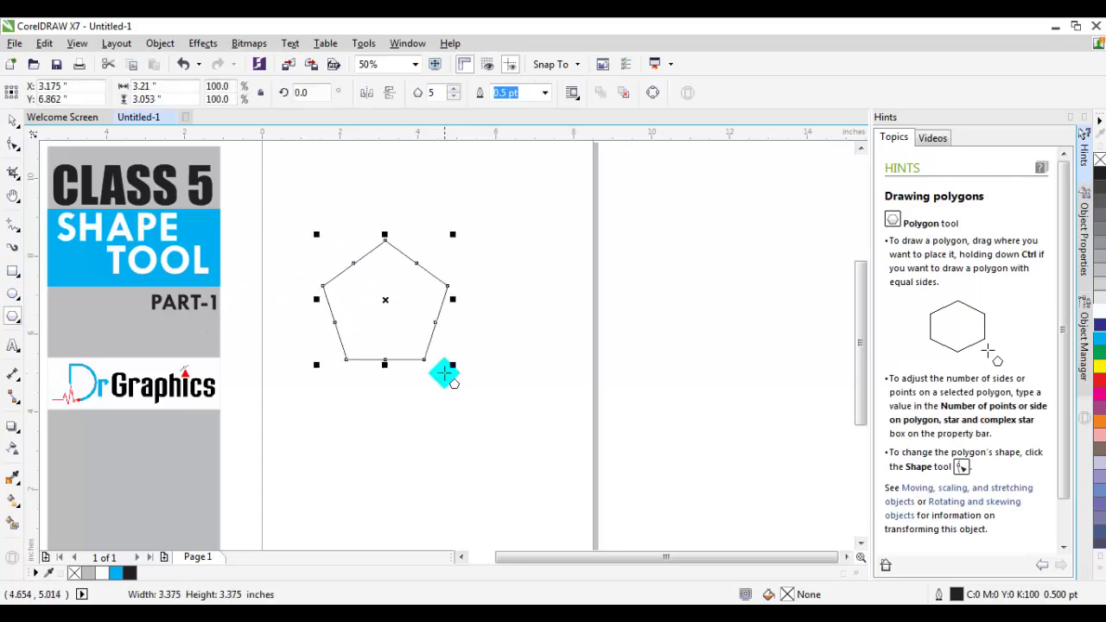
{"action": "left_click", "coordinate": [13, 124]}
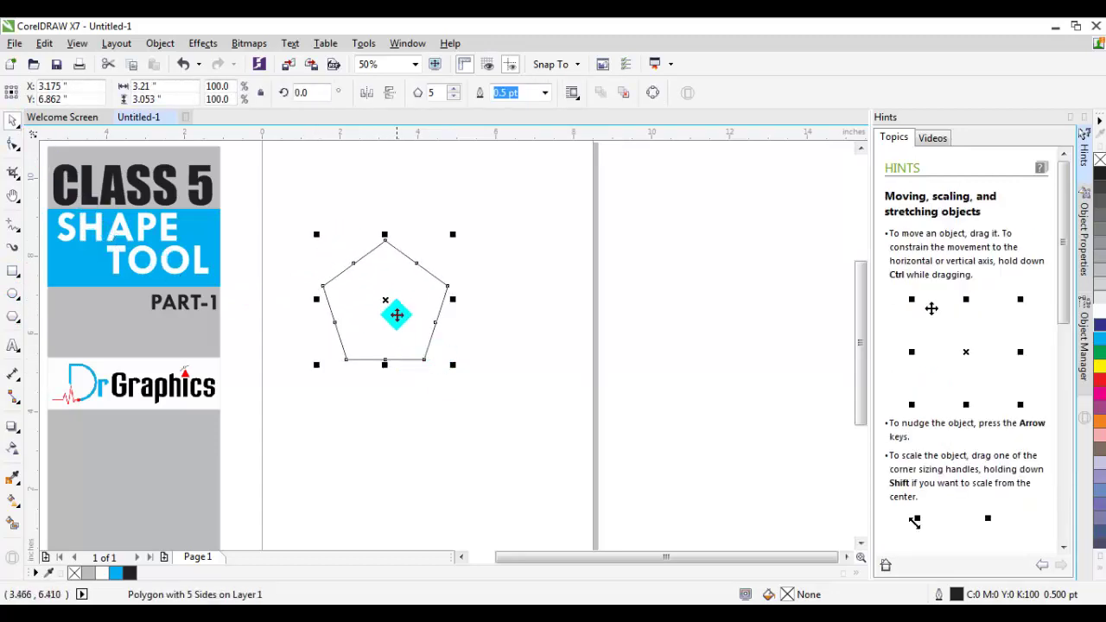
{"action": "left_click_drag", "start_coordinate": [386, 303], "coordinate": [528, 302]}
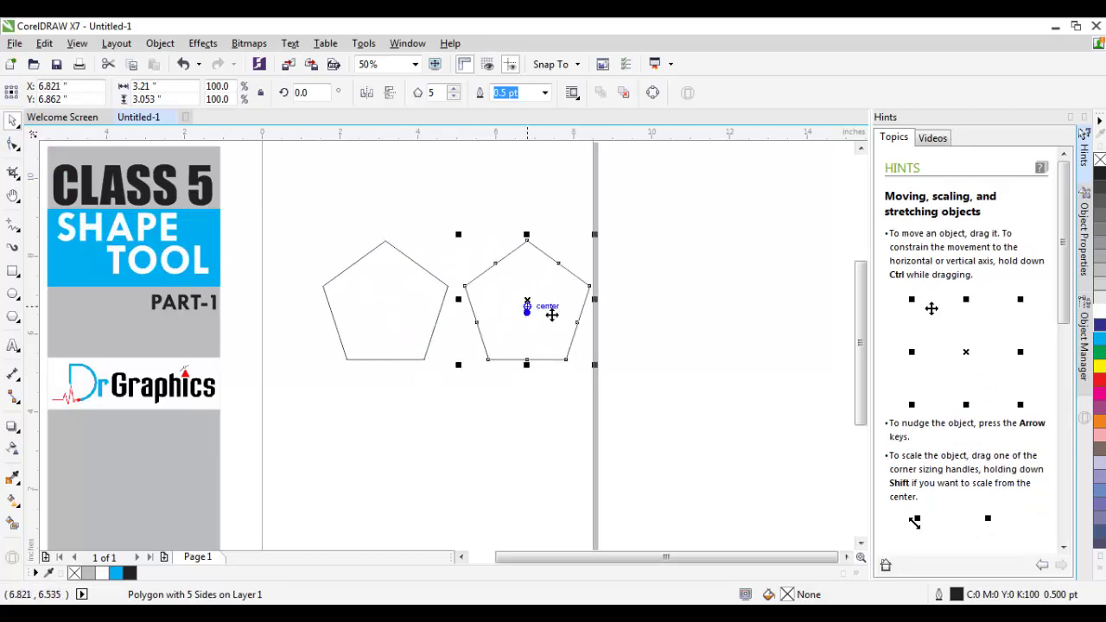
- Convert the right pentagon to curves, keeping the left one as a polygon object
{"action": "left_click", "coordinate": [528, 274]}
{"action": "right_click", "coordinate": [528, 274]}
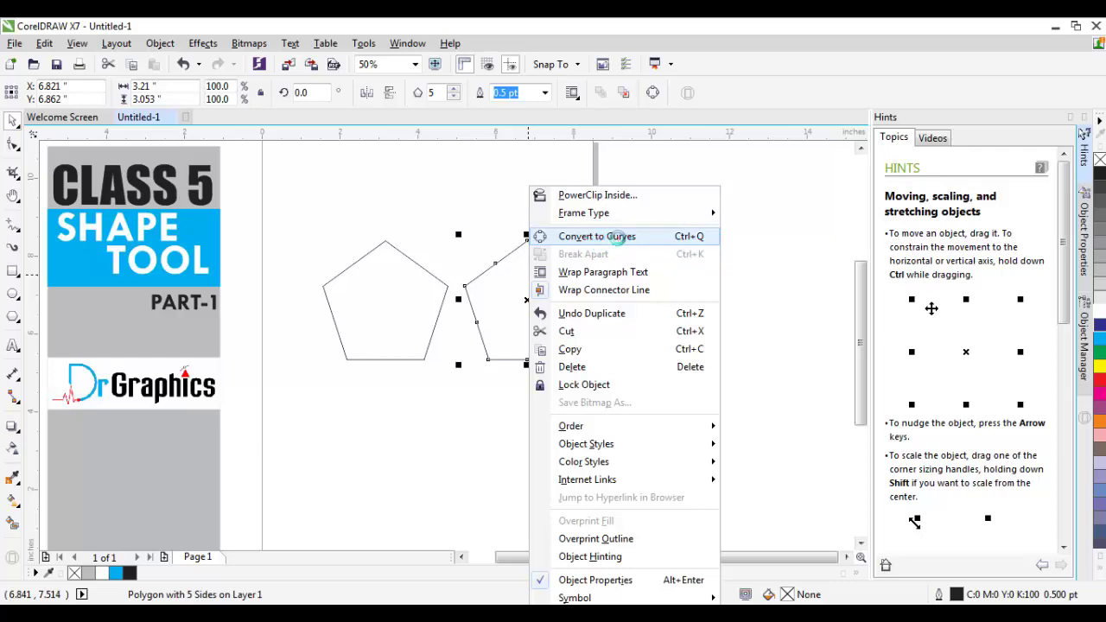
{"action": "left_click", "coordinate": [619, 237]}
{"action": "left_click", "coordinate": [380, 320]}
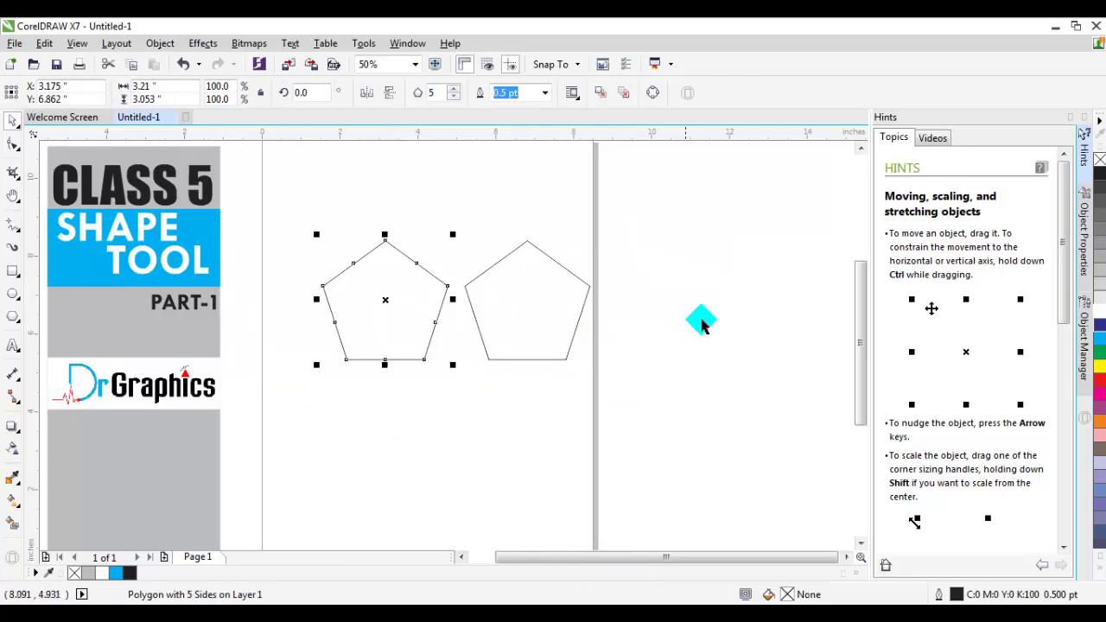
{"action": "left_click", "coordinate": [706, 312]}
- Examine the nodes of the left polygon and of the right curve pentagon with the Shape tool
{"action": "left_click", "coordinate": [13, 147]}
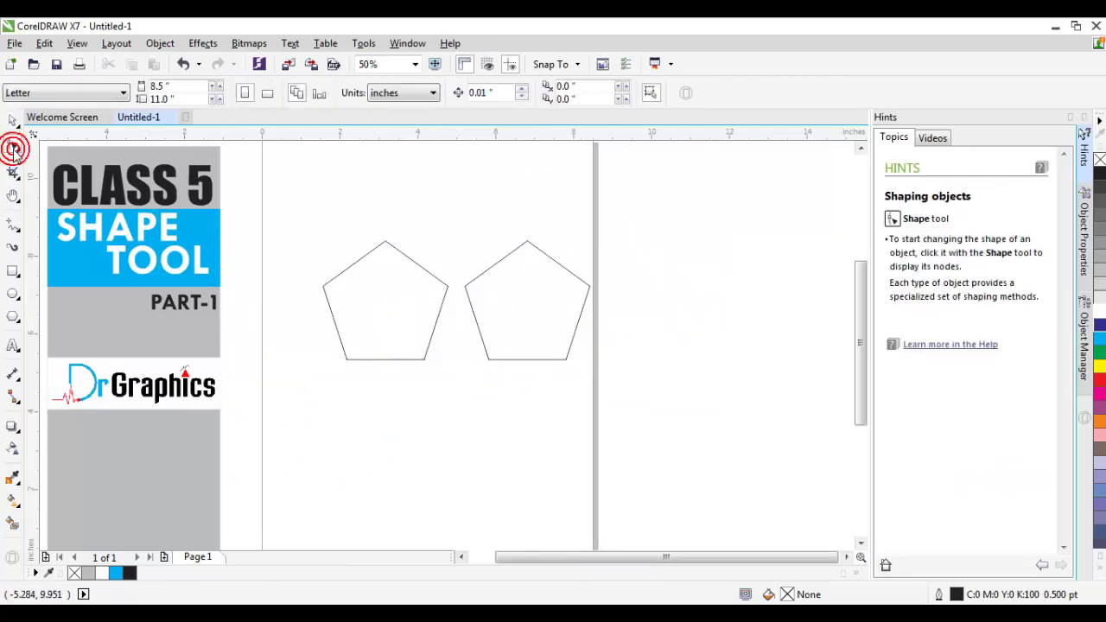
{"action": "left_click", "coordinate": [357, 273]}
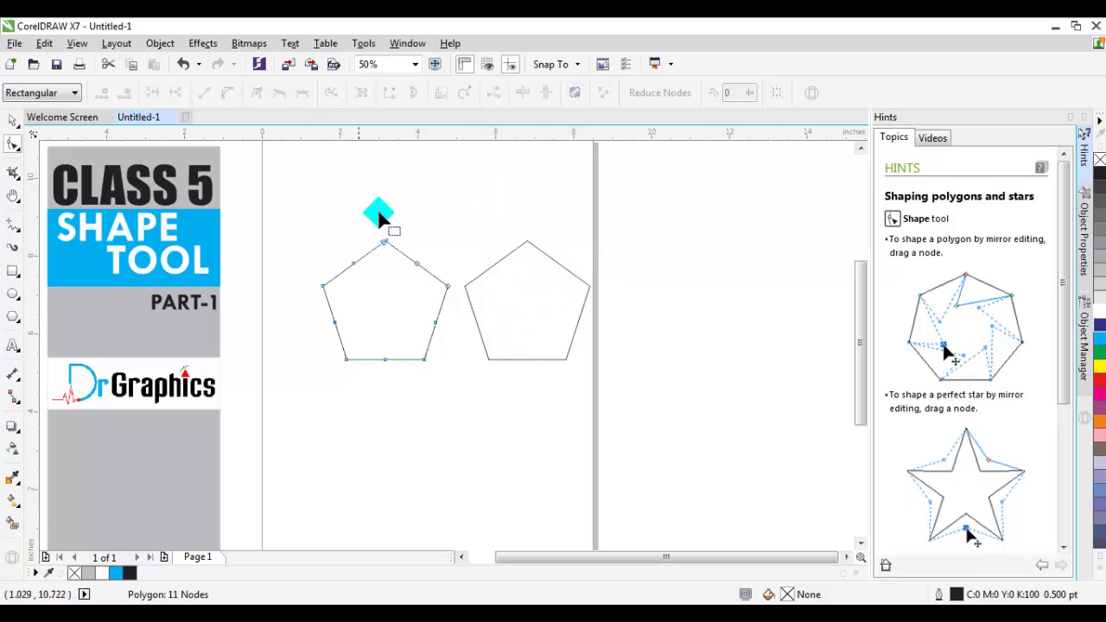
{"action": "left_click", "coordinate": [512, 281]}
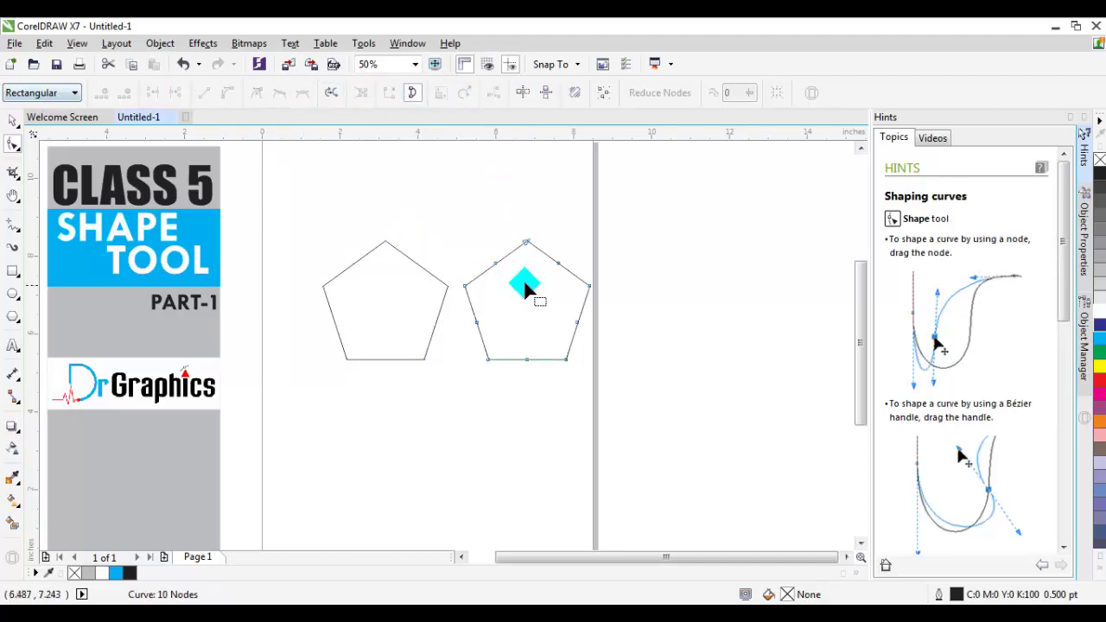
- Marquee-select nodes on the right and left pentagons with the Shape tool to compare how curve and polygon nodes respond
{"action": "left_click_drag", "start_coordinate": [674, 211], "coordinate": [516, 310]}
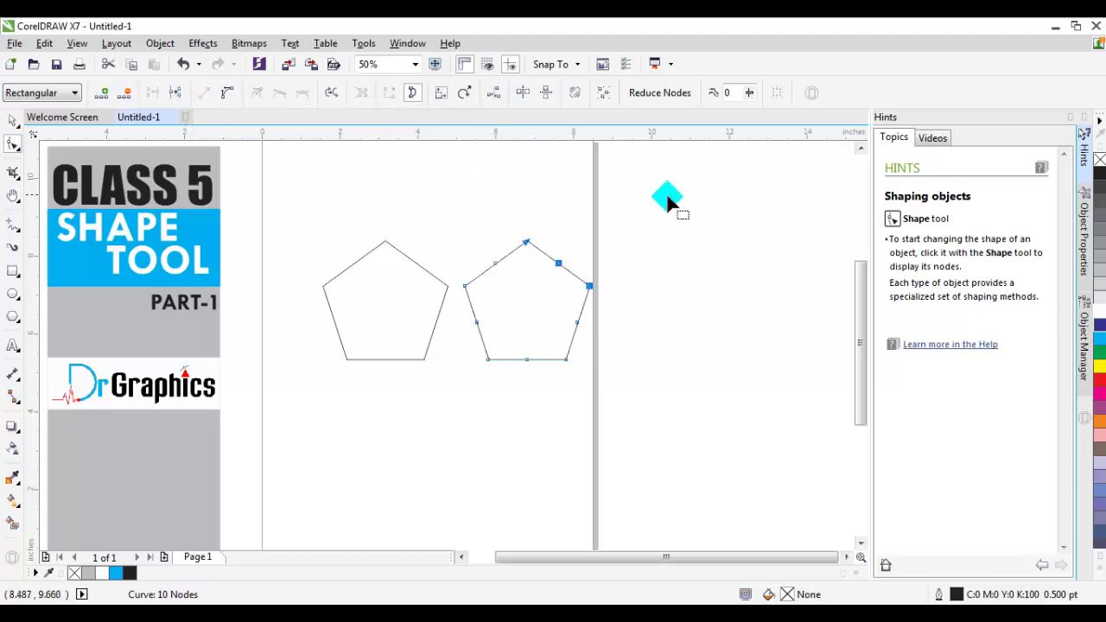
{"action": "left_click_drag", "start_coordinate": [668, 216], "coordinate": [448, 403]}
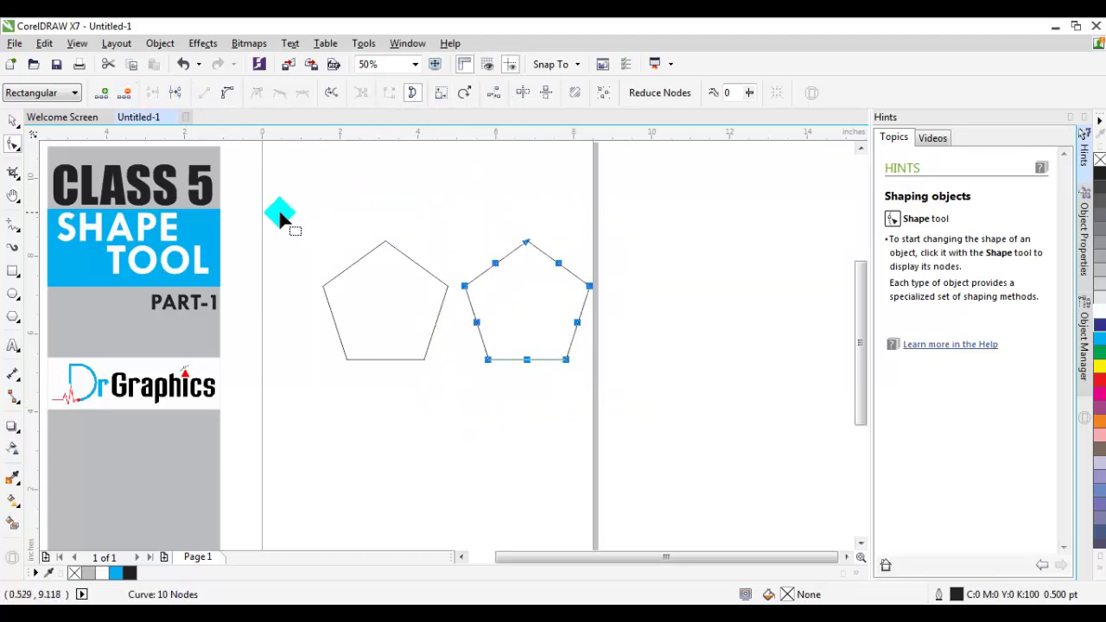
{"action": "left_click_drag", "start_coordinate": [279, 215], "coordinate": [444, 402]}
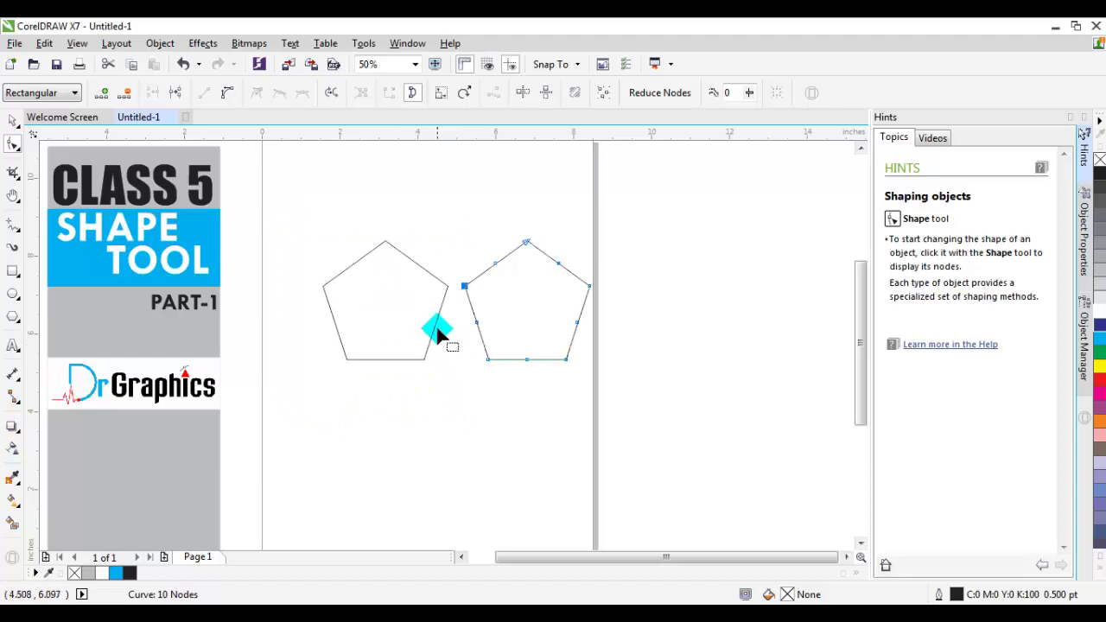
{"action": "left_click_drag", "start_coordinate": [294, 183], "coordinate": [452, 424]}
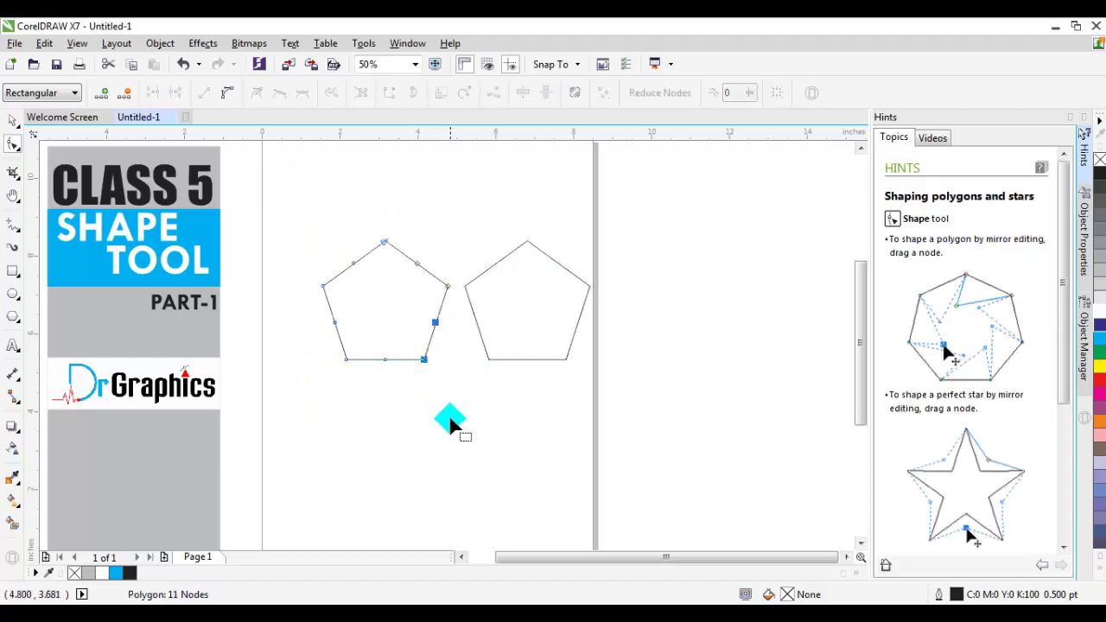
{"action": "left_click", "coordinate": [669, 220]}
{"action": "left_click_drag", "start_coordinate": [694, 210], "coordinate": [471, 379]}
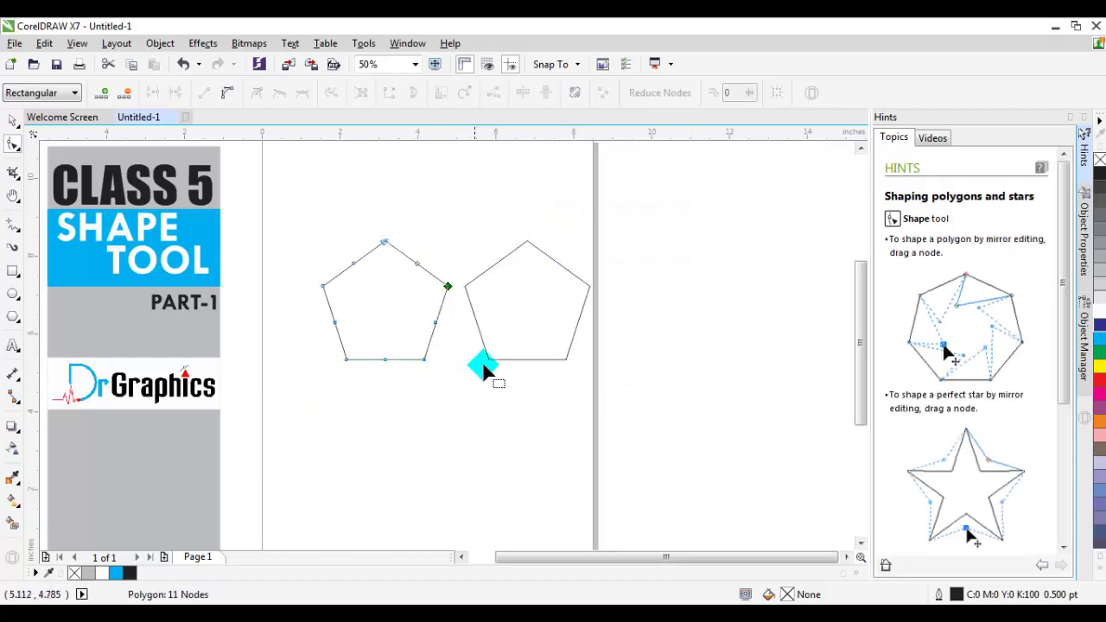
{"action": "left_click", "coordinate": [518, 302]}
{"action": "left_click_drag", "start_coordinate": [637, 220], "coordinate": [456, 405]}
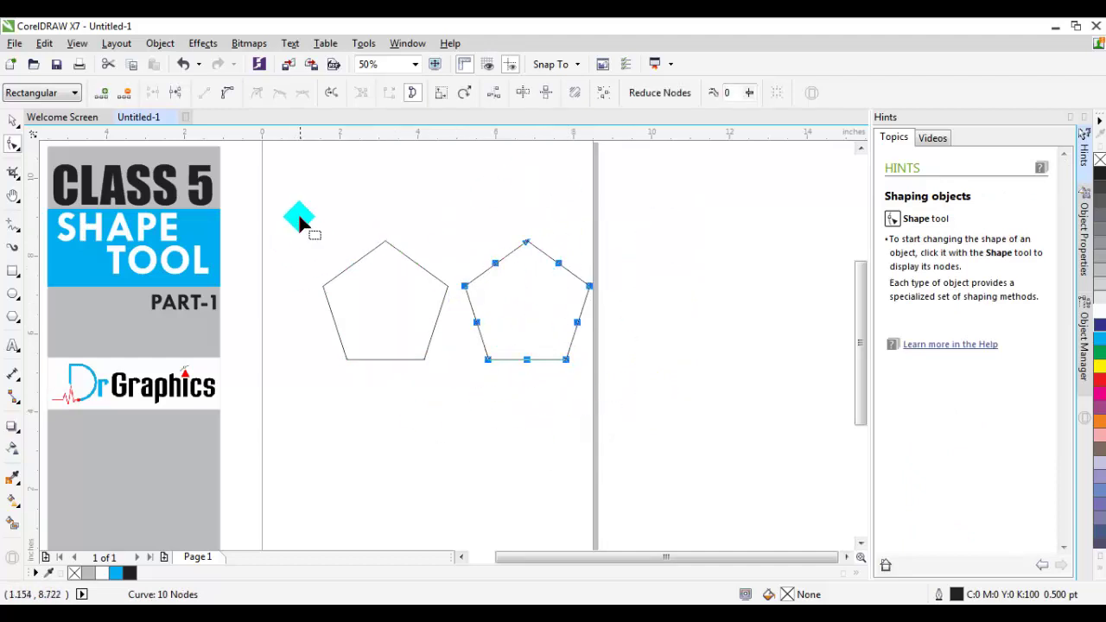
{"action": "left_click_drag", "start_coordinate": [299, 215], "coordinate": [421, 370]}
{"action": "left_click_drag", "start_coordinate": [460, 408], "coordinate": [461, 408]}
{"action": "left_click", "coordinate": [340, 270]}
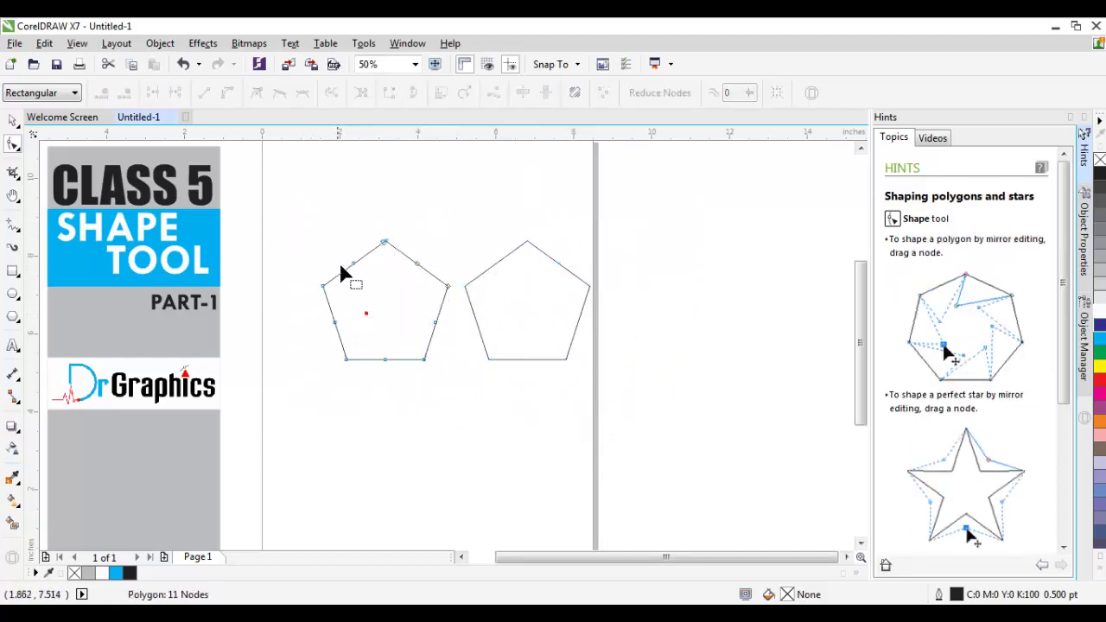
- Delete both pentagons from the page
{"action": "key", "text": "space"}
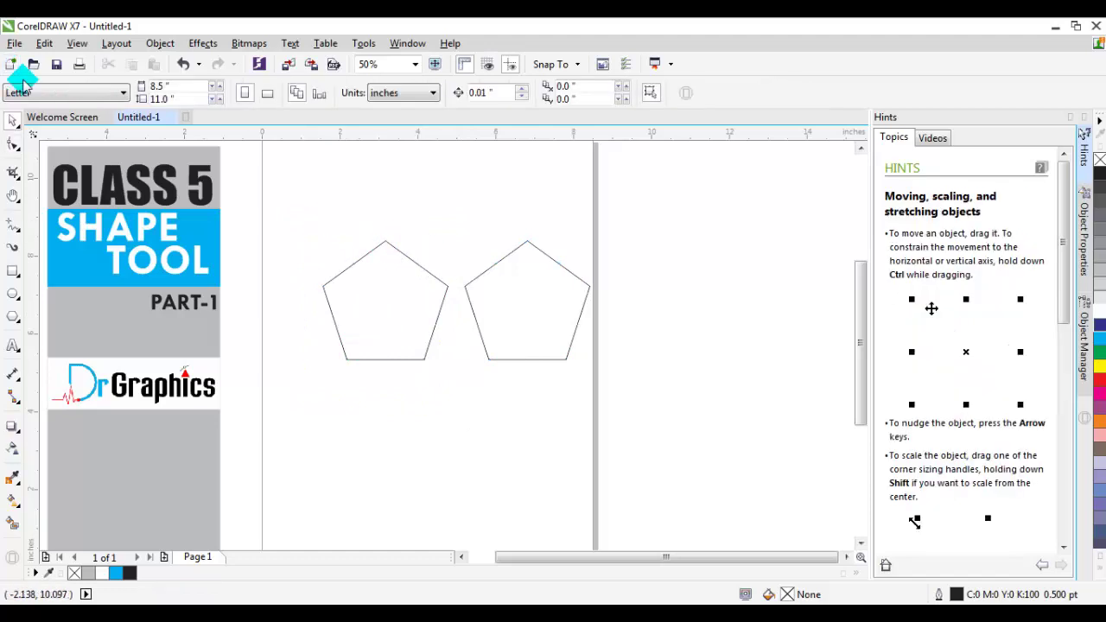
{"action": "key", "text": "ctrl+a"}
{"action": "key", "text": "Delete"}
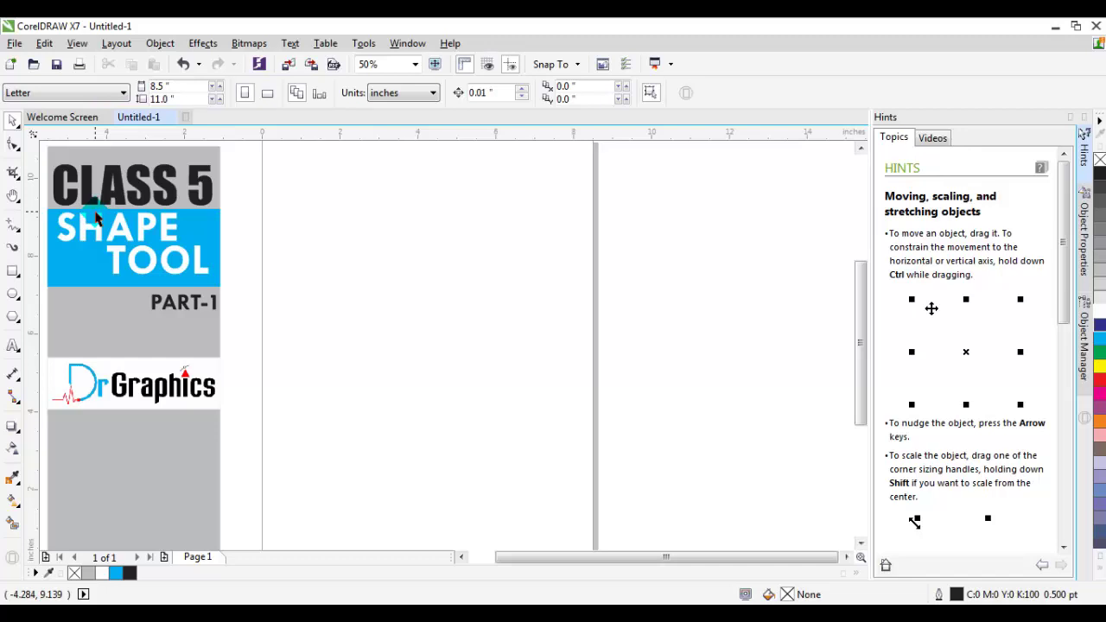
- Draw a five-pointed star about 3.6 by 3.4 inches on the page
{"action": "key", "text": "F6"}
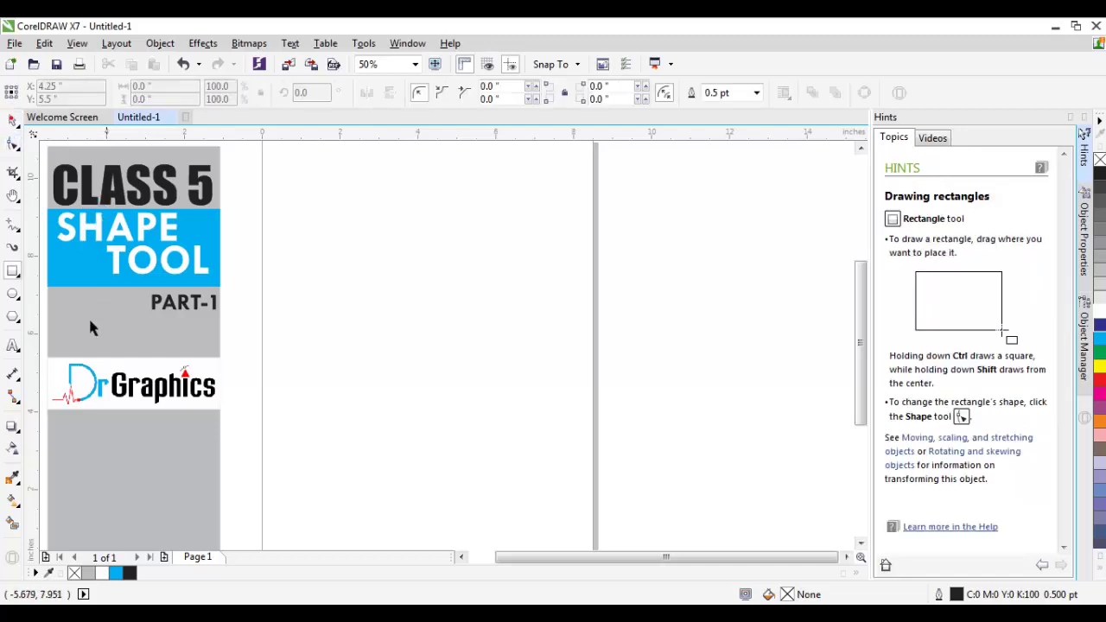
{"action": "left_click", "coordinate": [13, 318]}
{"action": "left_click", "coordinate": [13, 296]}
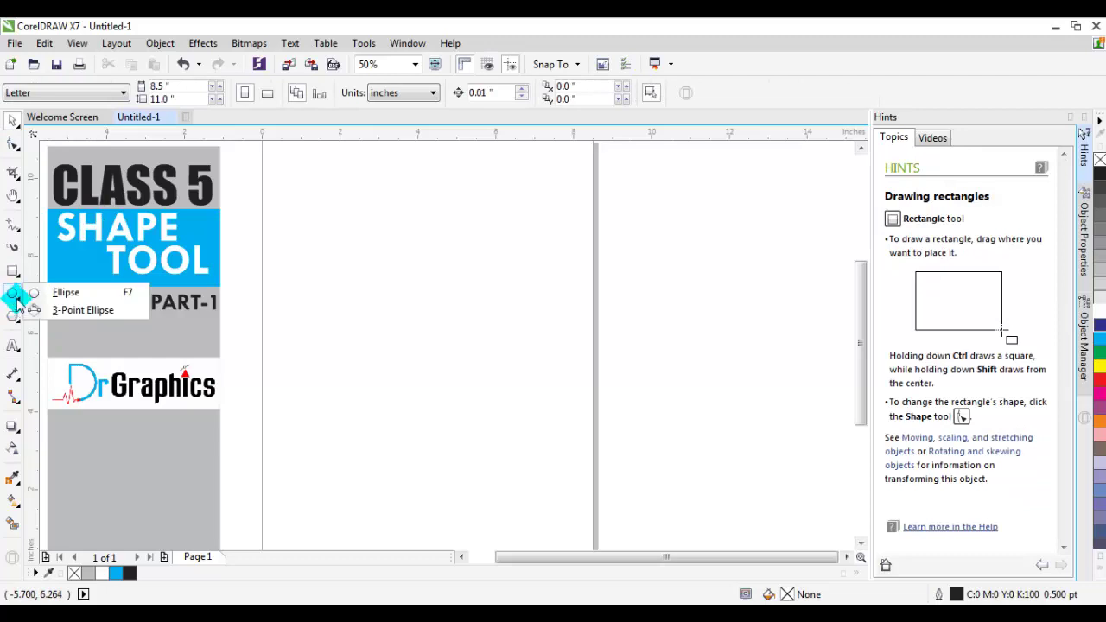
{"action": "left_click", "coordinate": [13, 316]}
{"action": "left_click", "coordinate": [61, 330]}
{"action": "left_click", "coordinate": [13, 320]}
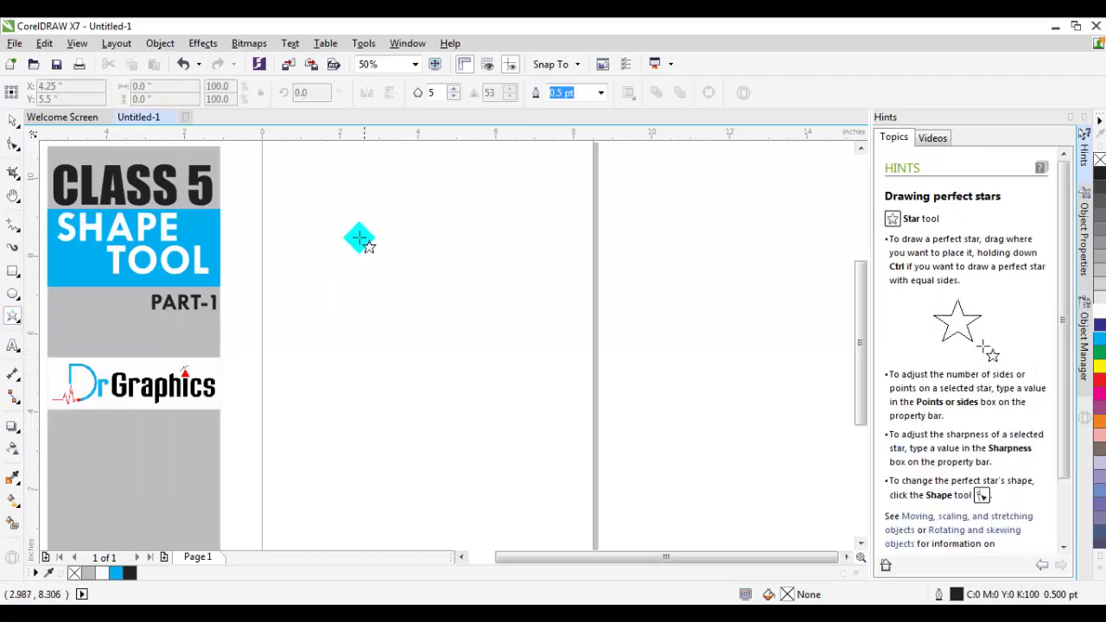
{"action": "left_click_drag", "start_coordinate": [348, 234], "coordinate": [493, 358]}
{"action": "left_click", "coordinate": [13, 121]}
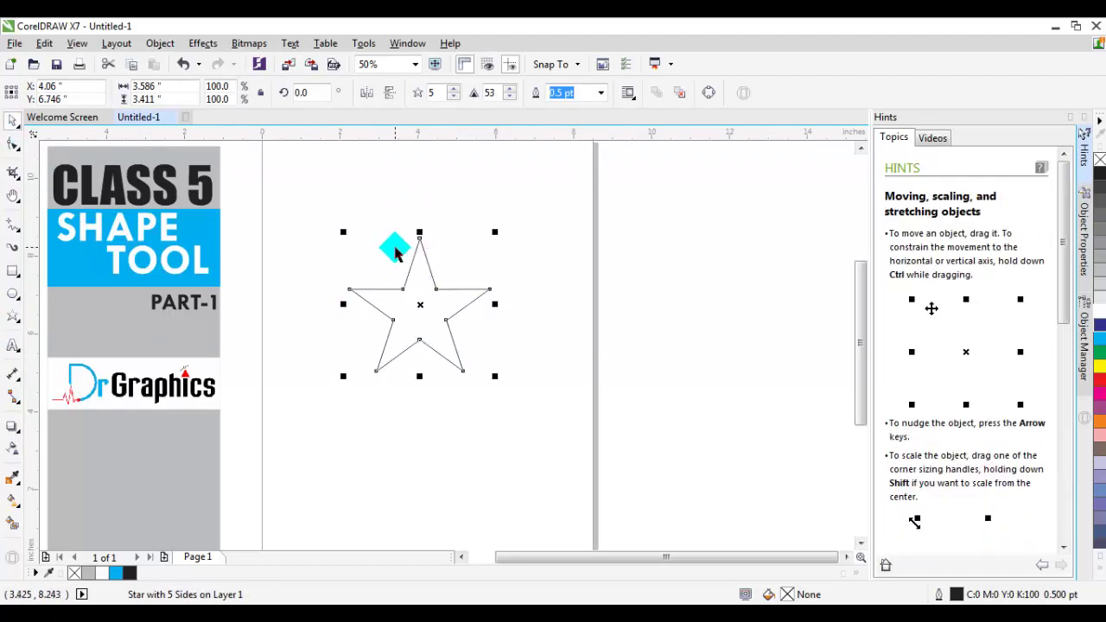
- Place a duplicate of the star to its right, across the page's right edge
{"action": "right_click", "coordinate": [438, 292]}
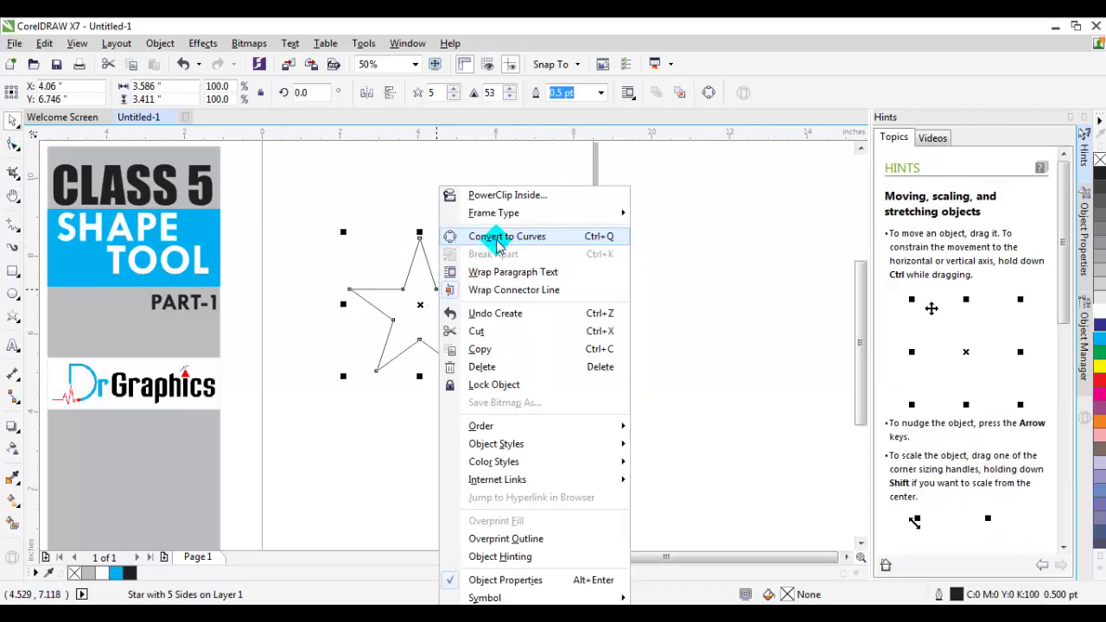
{"action": "left_click", "coordinate": [790, 239]}
{"action": "left_click_drag", "start_coordinate": [420, 282], "coordinate": [654, 260]}
- Convert the right star to curves
{"action": "left_click", "coordinate": [667, 279]}
{"action": "right_click", "coordinate": [667, 277]}
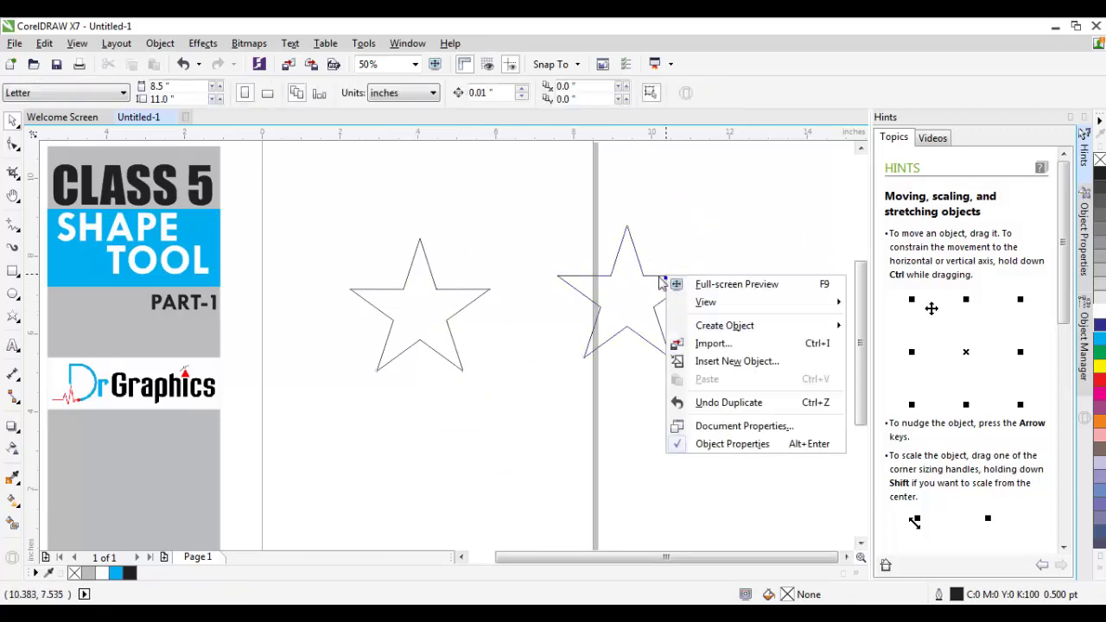
{"action": "left_click", "coordinate": [661, 282]}
{"action": "left_click", "coordinate": [647, 278]}
{"action": "right_click", "coordinate": [647, 279]}
{"action": "key", "text": "Escape"}
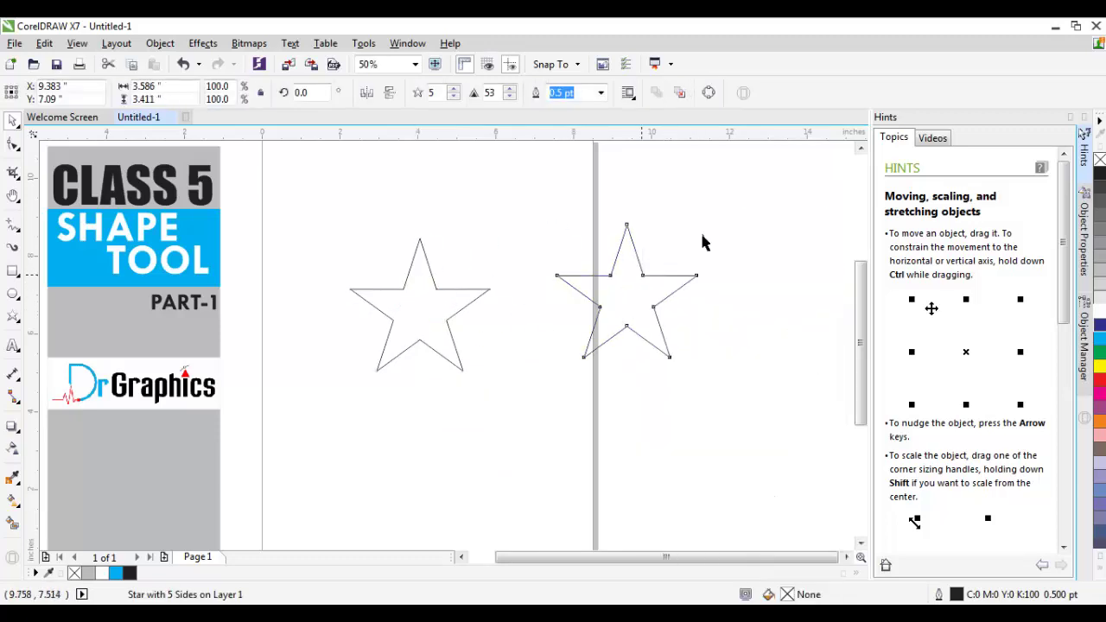
{"action": "left_click", "coordinate": [665, 260]}
{"action": "right_click", "coordinate": [655, 278]}
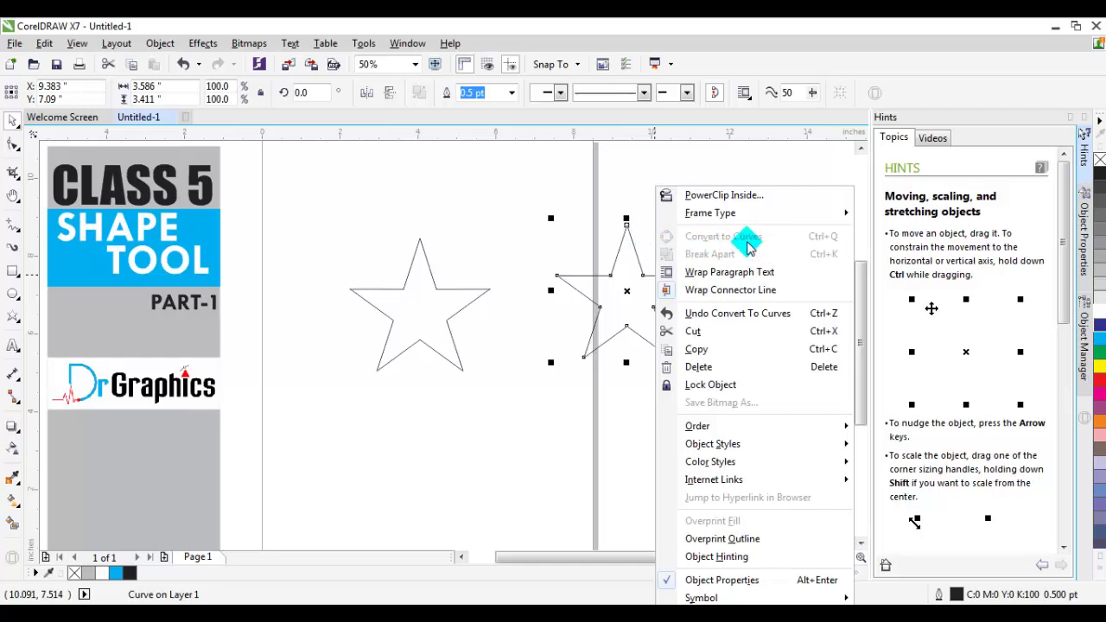
{"action": "left_click", "coordinate": [467, 211]}
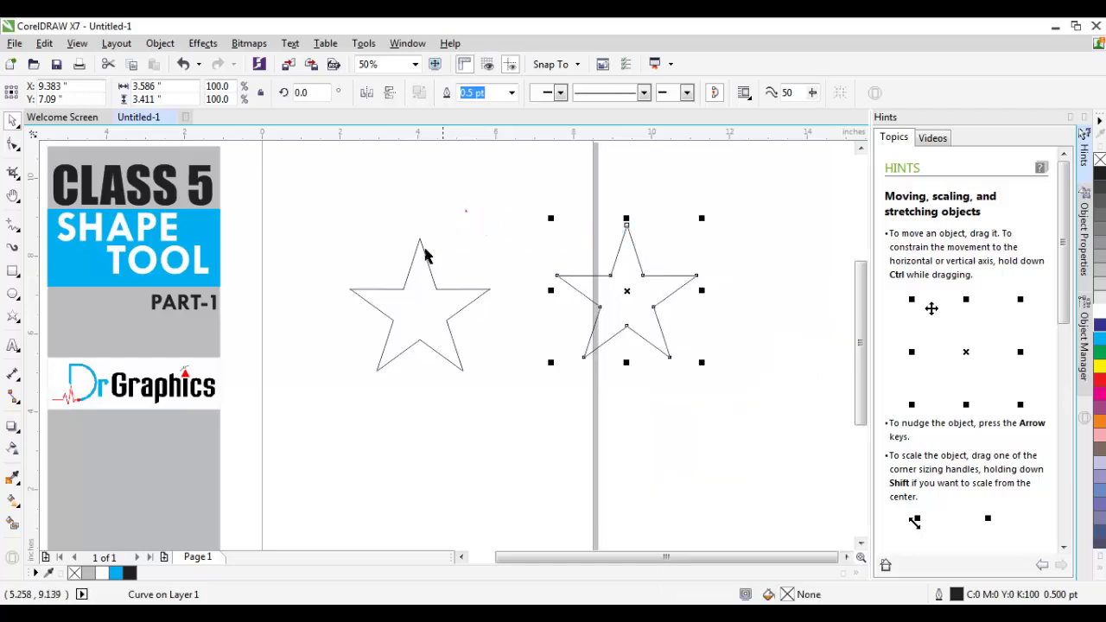
- Check whether the left star can still be converted to curves, leaving it as a star object
{"action": "right_click", "coordinate": [403, 299]}
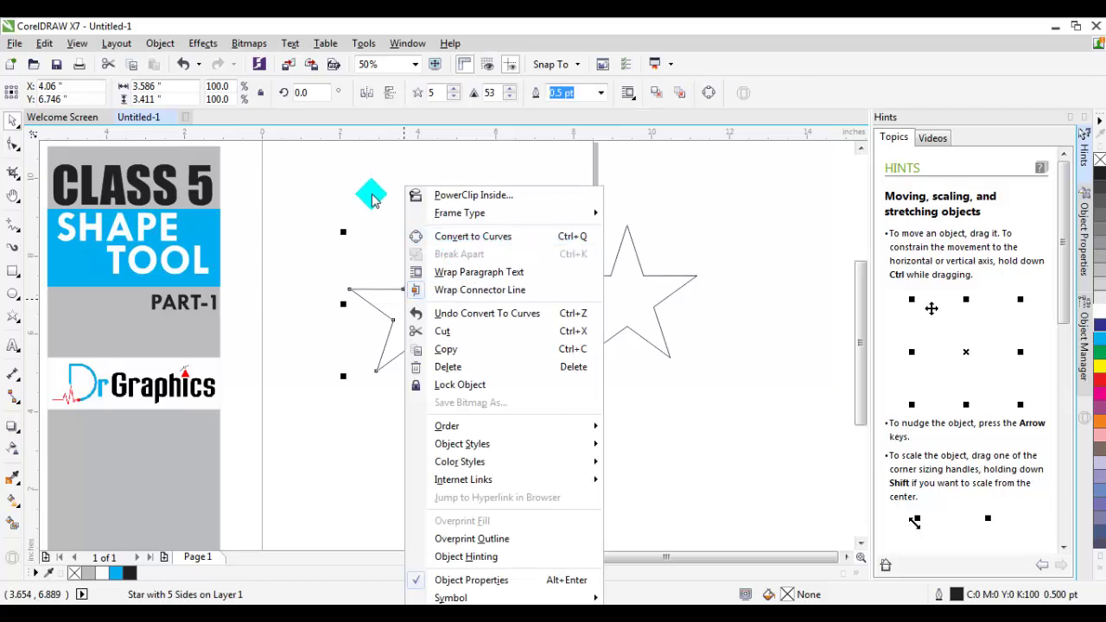
{"action": "left_click", "coordinate": [370, 188]}
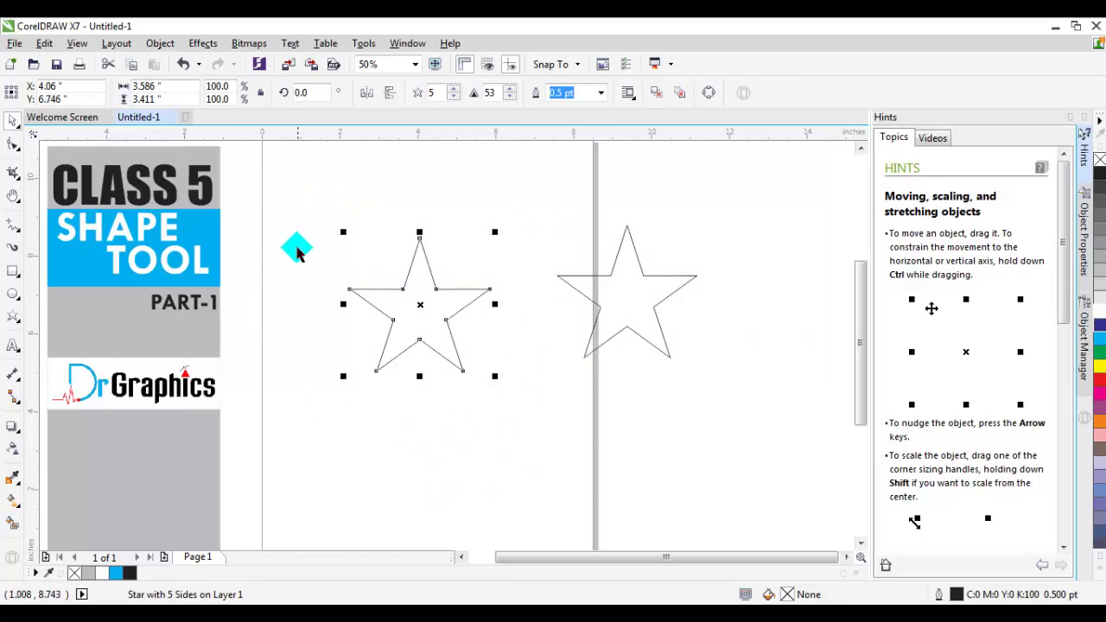
{"action": "left_click", "coordinate": [294, 176]}
- Reshape the left star with the Shape tool, pulling its inner nodes toward the centre to form narrow points with a sharpness of about 88
{"action": "key", "text": "F10"}
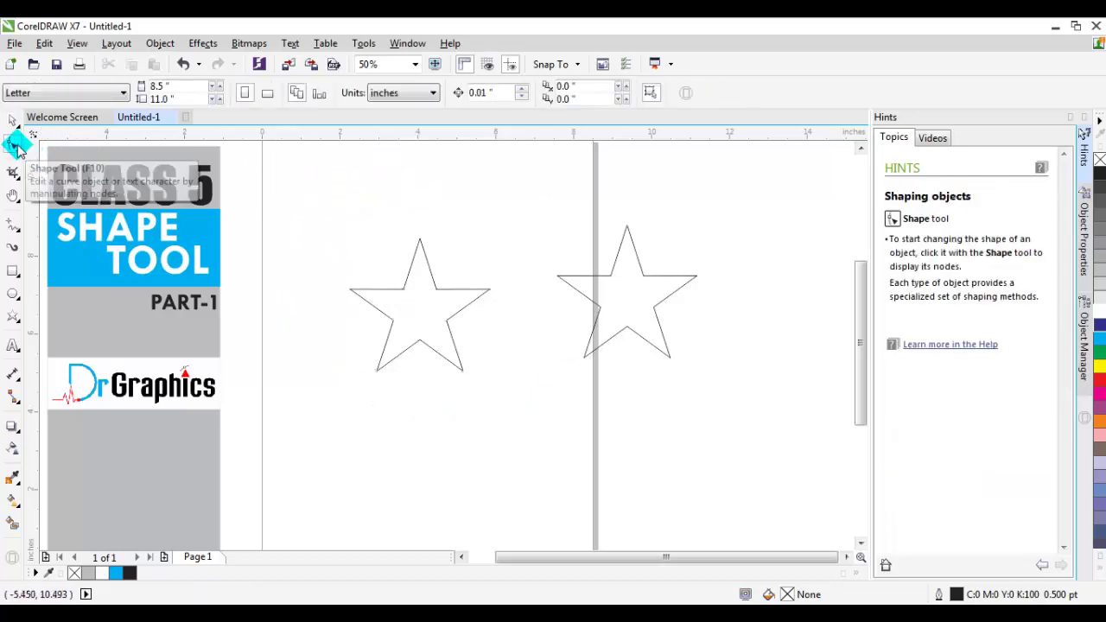
{"action": "left_click", "coordinate": [389, 311]}
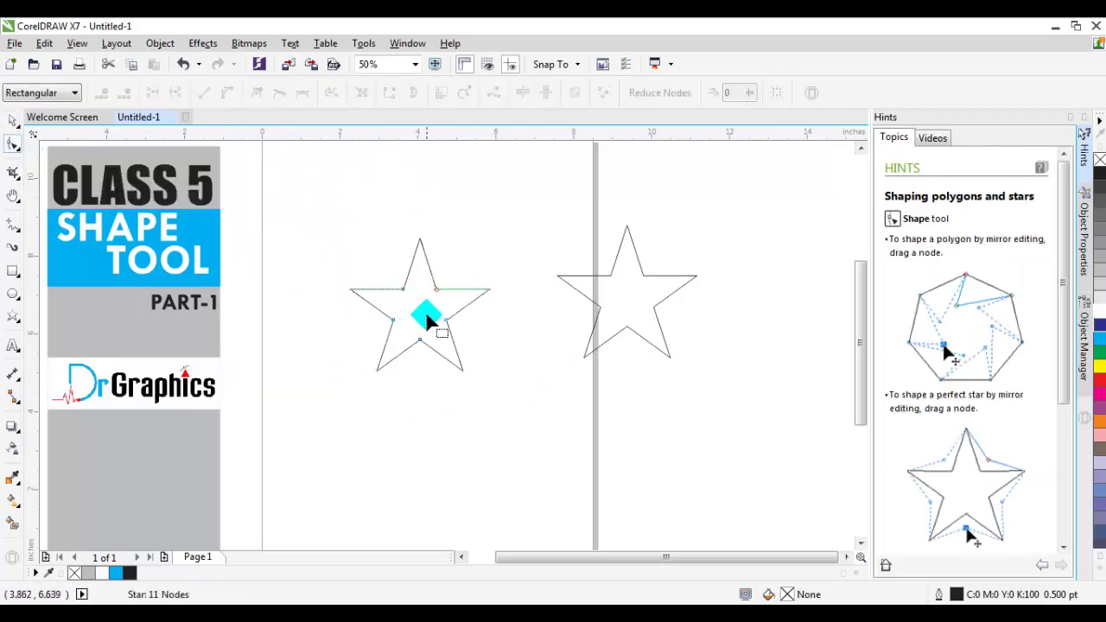
{"action": "scroll", "coordinate": [427, 320], "scroll_direction": "up", "scroll_amount": 2}
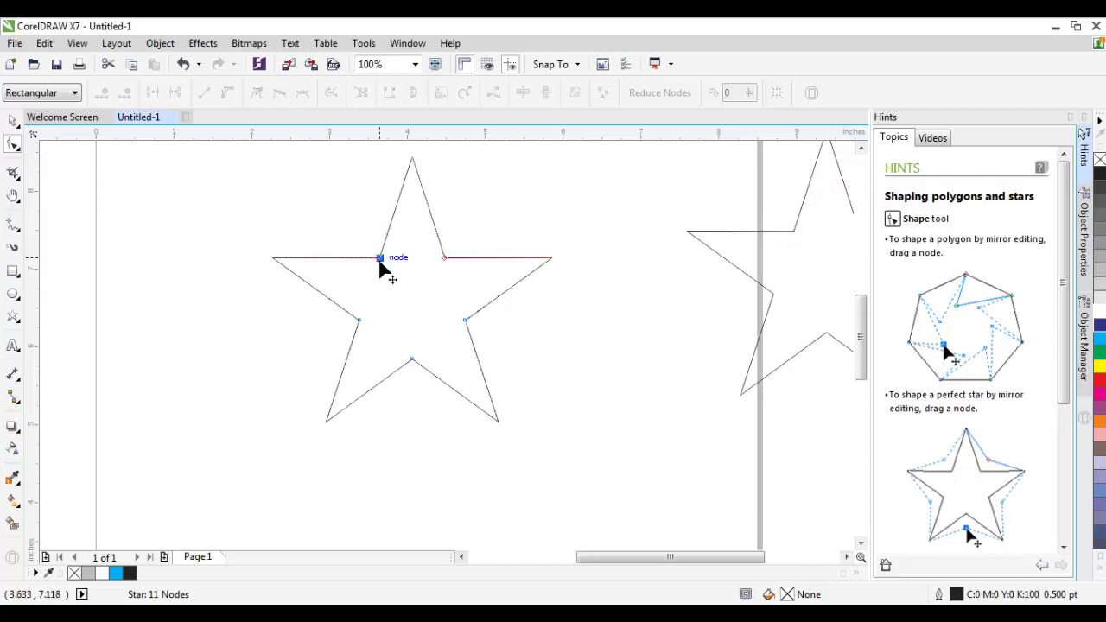
{"action": "left_click_drag", "start_coordinate": [380, 263], "coordinate": [454, 242]}
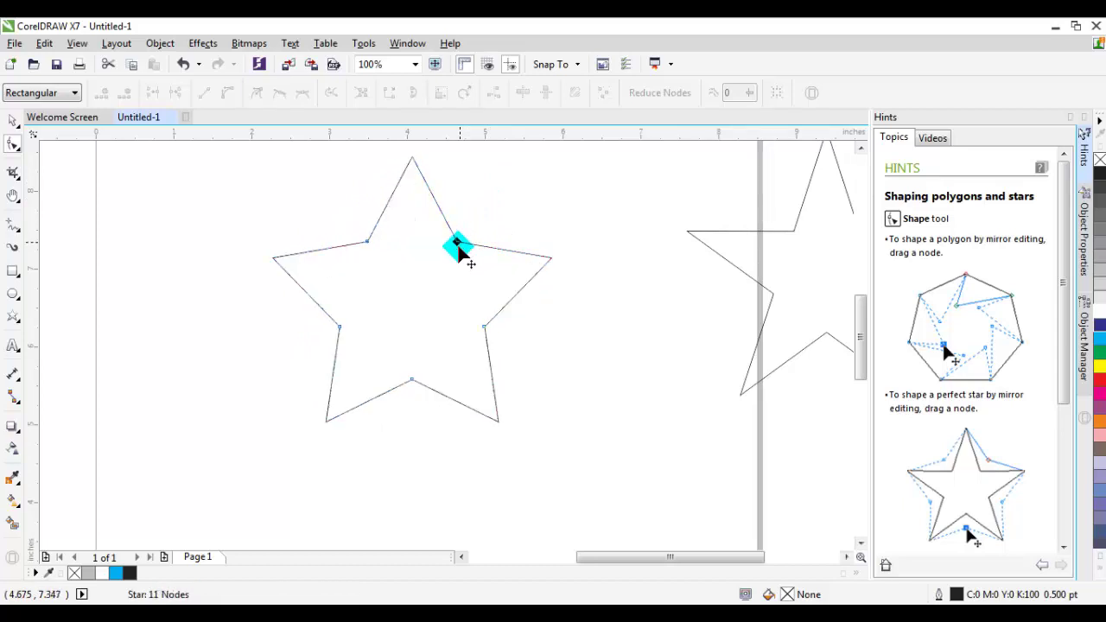
{"action": "left_click_drag", "start_coordinate": [368, 247], "coordinate": [403, 294]}
{"action": "left_click", "coordinate": [10, 120]}
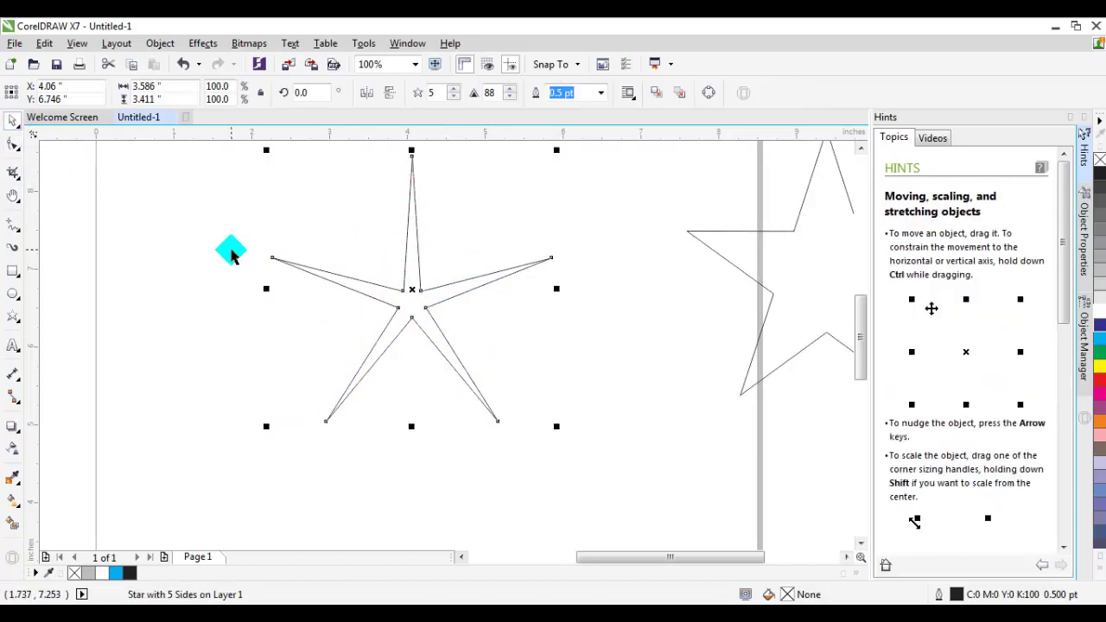
{"action": "left_click", "coordinate": [230, 251]}
{"action": "scroll", "coordinate": [308, 302], "scroll_direction": "down", "scroll_amount": 1}
{"action": "scroll", "coordinate": [372, 271], "scroll_direction": "up", "scroll_amount": 1}
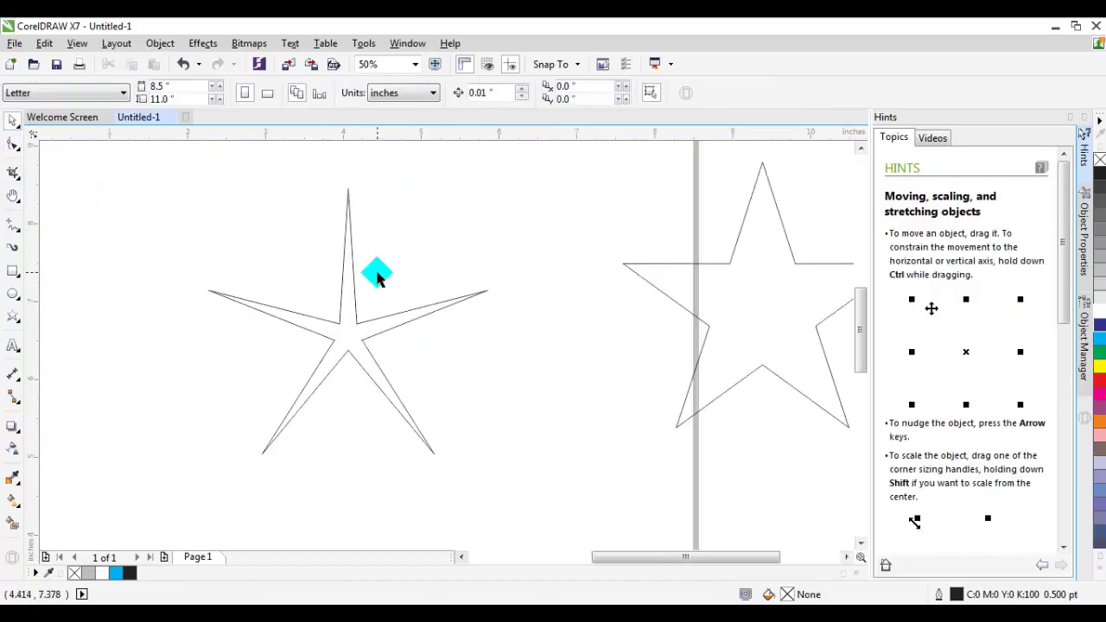
- Draw a rectangle about 13.2 by 3.1 inches below the two stars and fill it black without an outline
{"action": "left_click", "coordinate": [15, 275]}
{"action": "scroll", "coordinate": [216, 270], "scroll_direction": "down", "scroll_amount": 1}
{"action": "left_click_drag", "start_coordinate": [154, 396], "coordinate": [668, 517]}
{"action": "left_click", "coordinate": [1097, 171]}
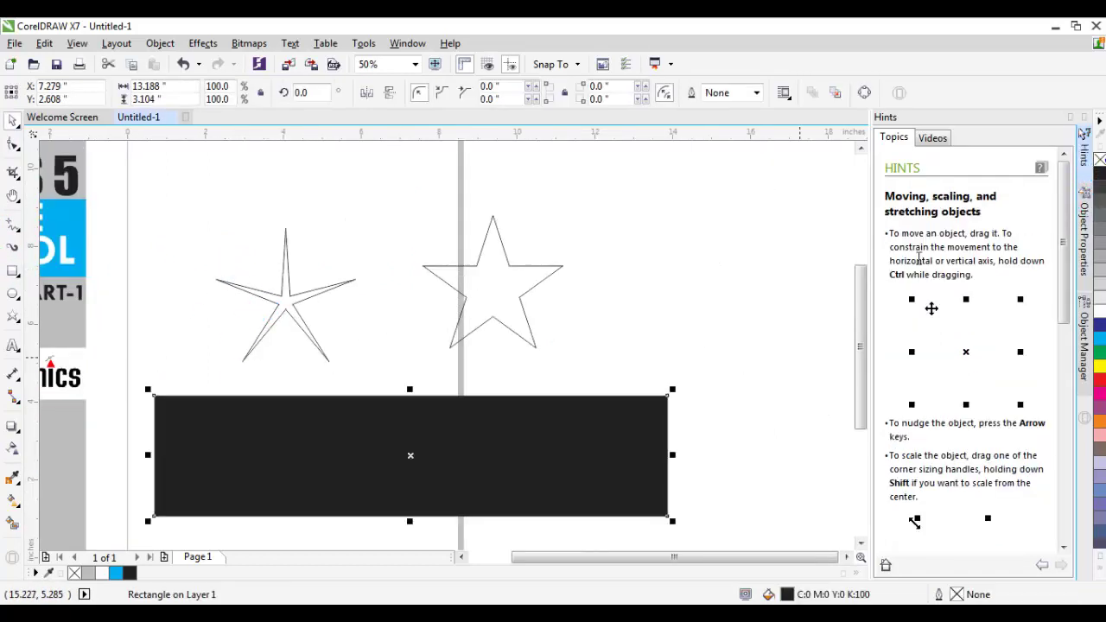
{"action": "left_click", "coordinate": [756, 307]}
- Fill the left narrow-pointed star white, remove its outline and move it onto the black rectangle
{"action": "left_click", "coordinate": [293, 294]}
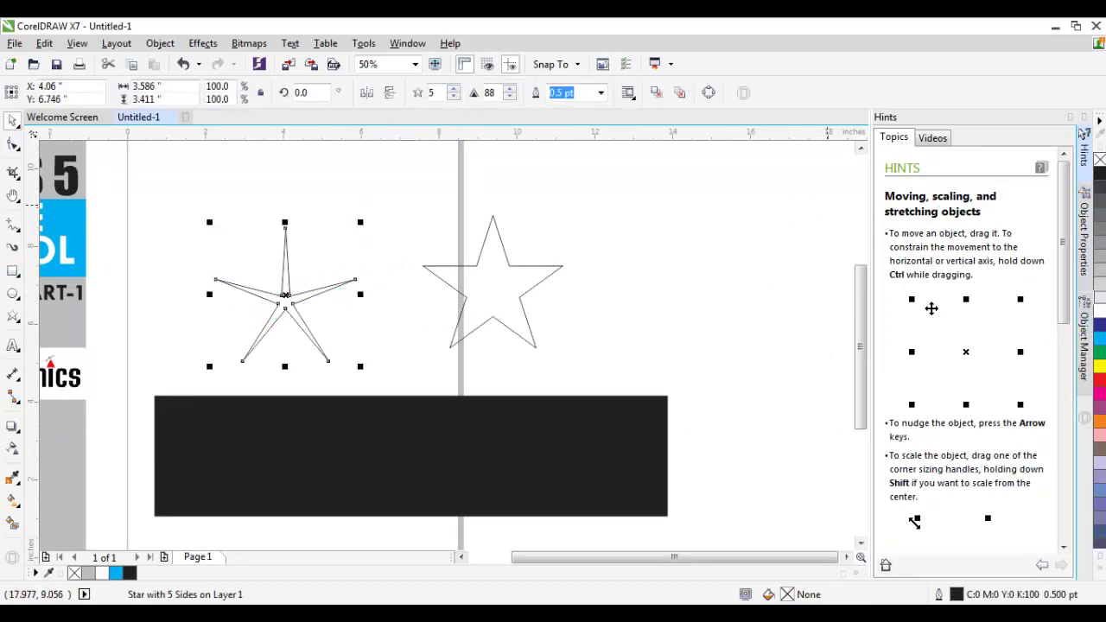
{"action": "left_click", "coordinate": [1102, 316]}
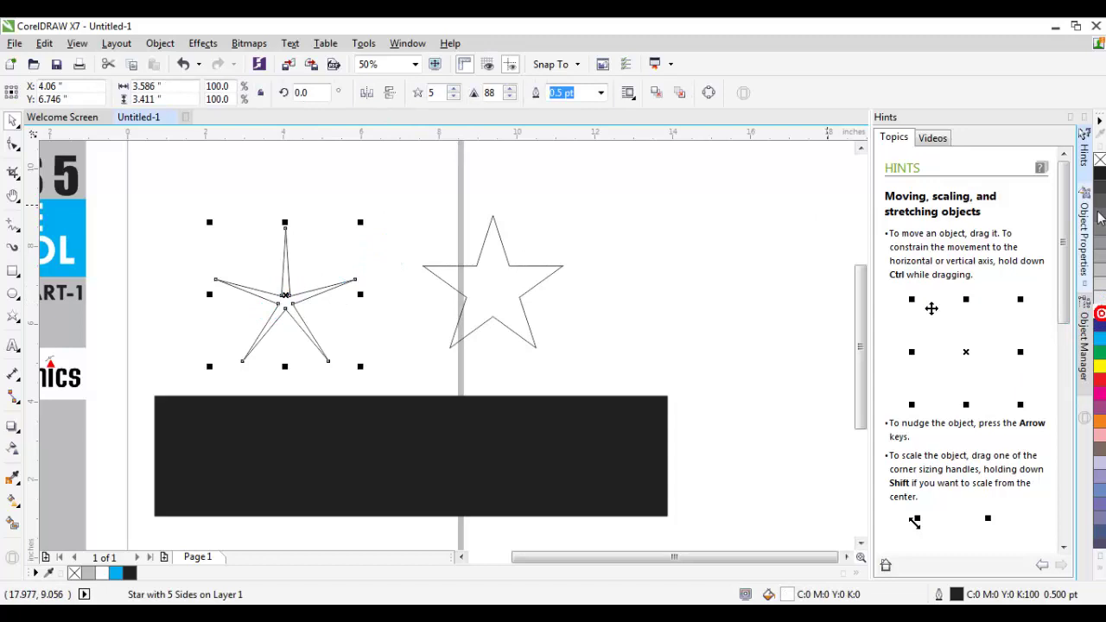
{"action": "right_click", "coordinate": [1099, 159]}
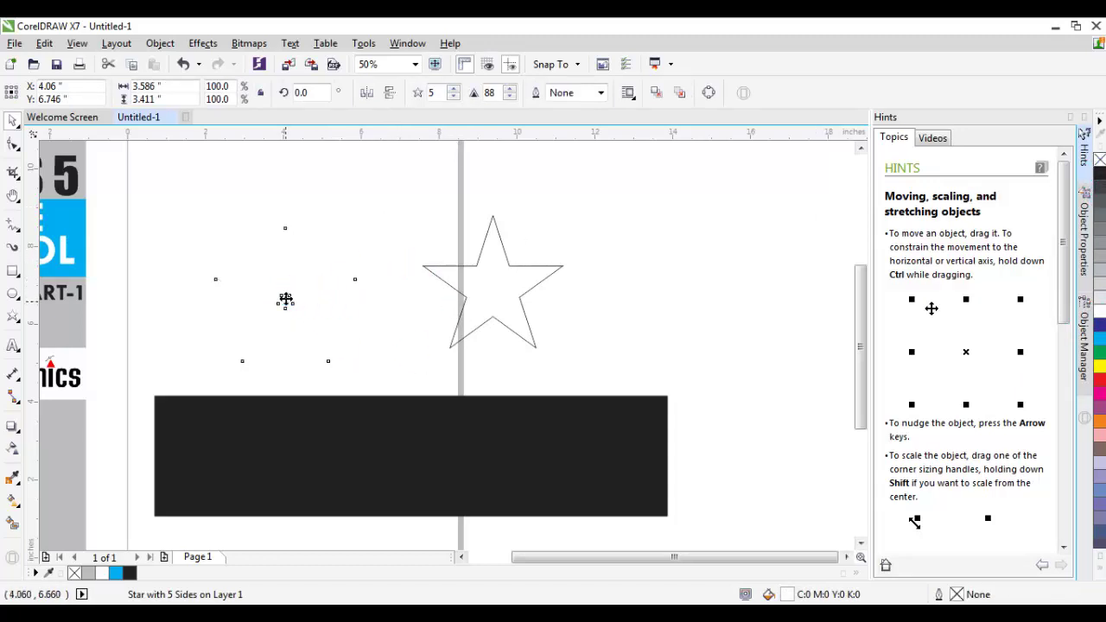
{"action": "left_click_drag", "start_coordinate": [285, 300], "coordinate": [395, 449]}
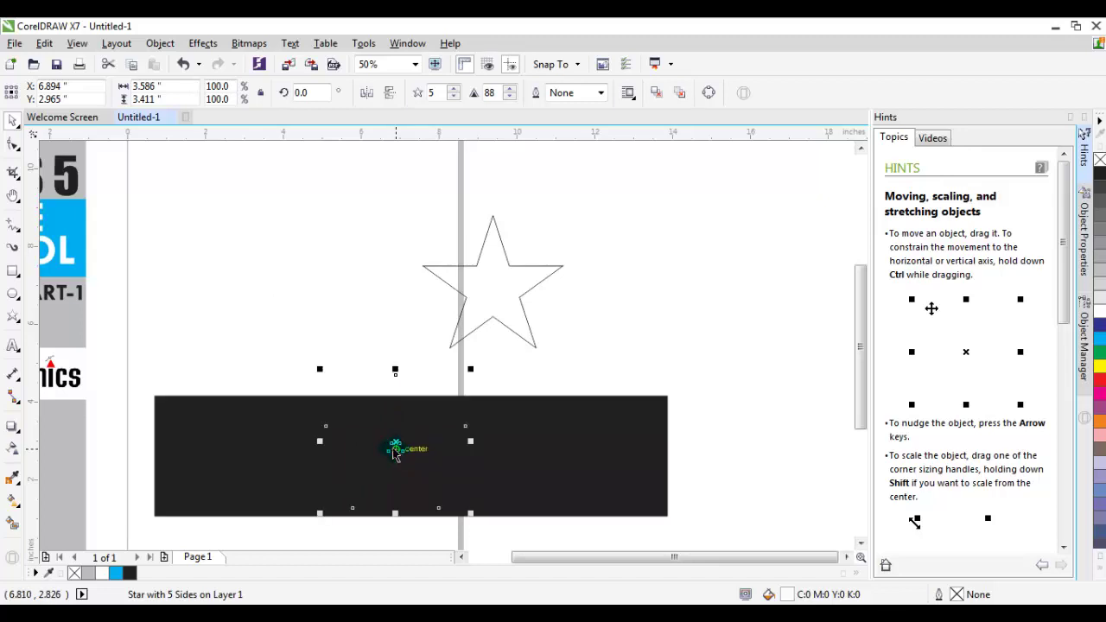
{"action": "left_click_drag", "start_coordinate": [395, 452], "coordinate": [394, 446]}
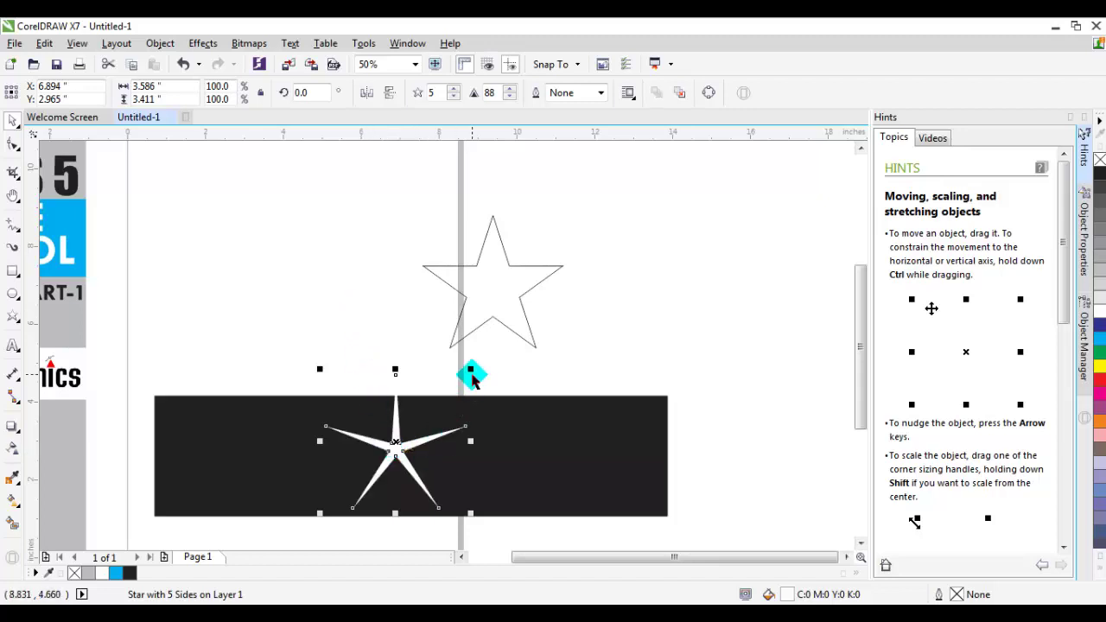
- Scale the white star down proportionally to about 2.4 inches wide so it fits within the black rectangle
{"action": "left_click_drag", "start_coordinate": [471, 372], "coordinate": [450, 389]}
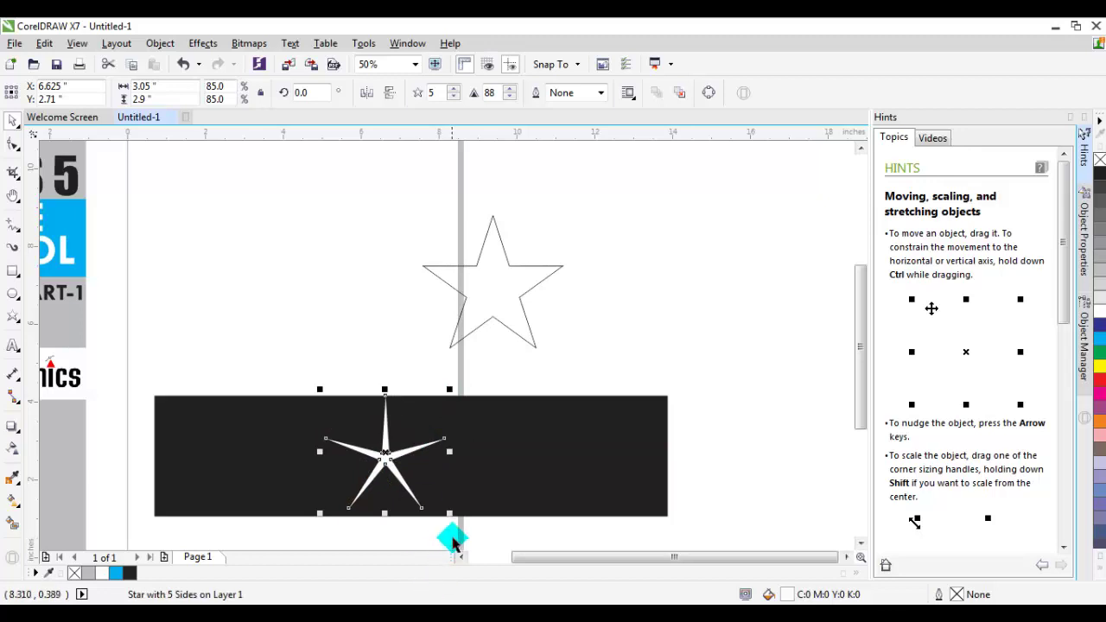
{"action": "left_click_drag", "start_coordinate": [449, 519], "coordinate": [422, 499]}
{"action": "left_click", "coordinate": [363, 323]}
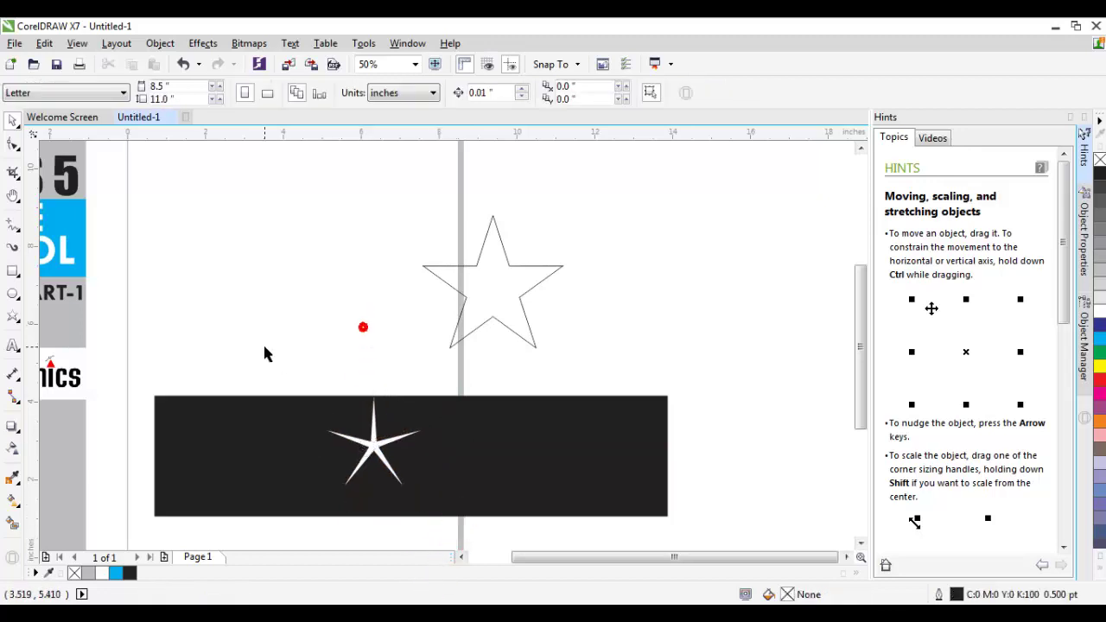
- Set the white star's number of points to 19
{"action": "left_click_drag", "start_coordinate": [269, 354], "coordinate": [704, 557]}
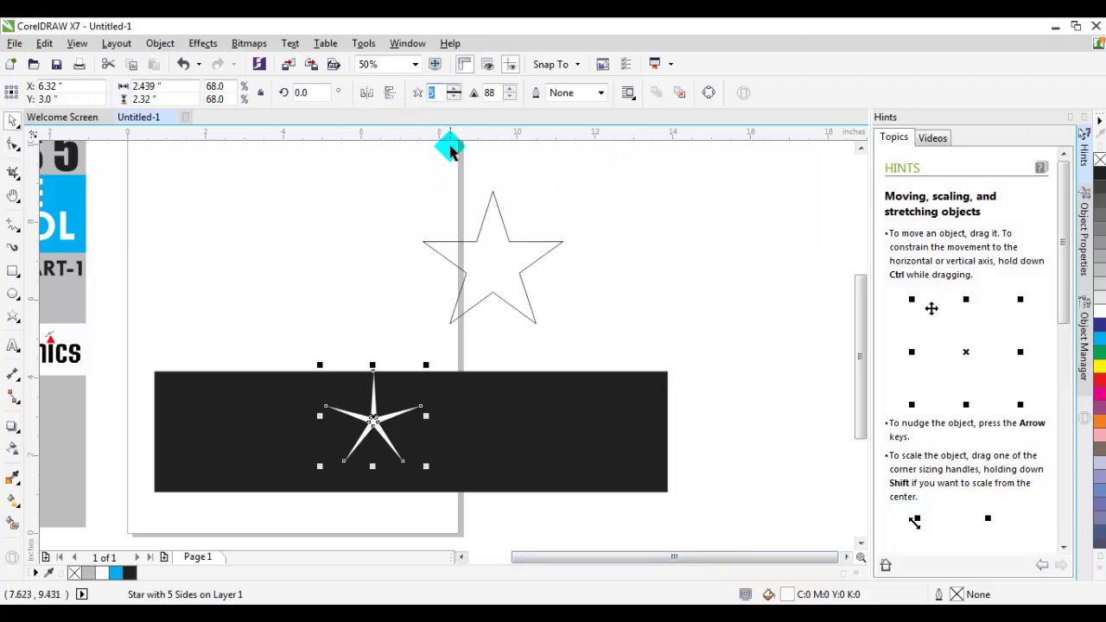
{"action": "left_click", "coordinate": [454, 89]}
{"action": "left_click", "coordinate": [453, 89]}
{"action": "left_click", "coordinate": [453, 89]}
{"action": "left_click", "coordinate": [454, 89]}
{"action": "left_click", "coordinate": [454, 89]}
{"action": "double_click", "coordinate": [454, 89]}
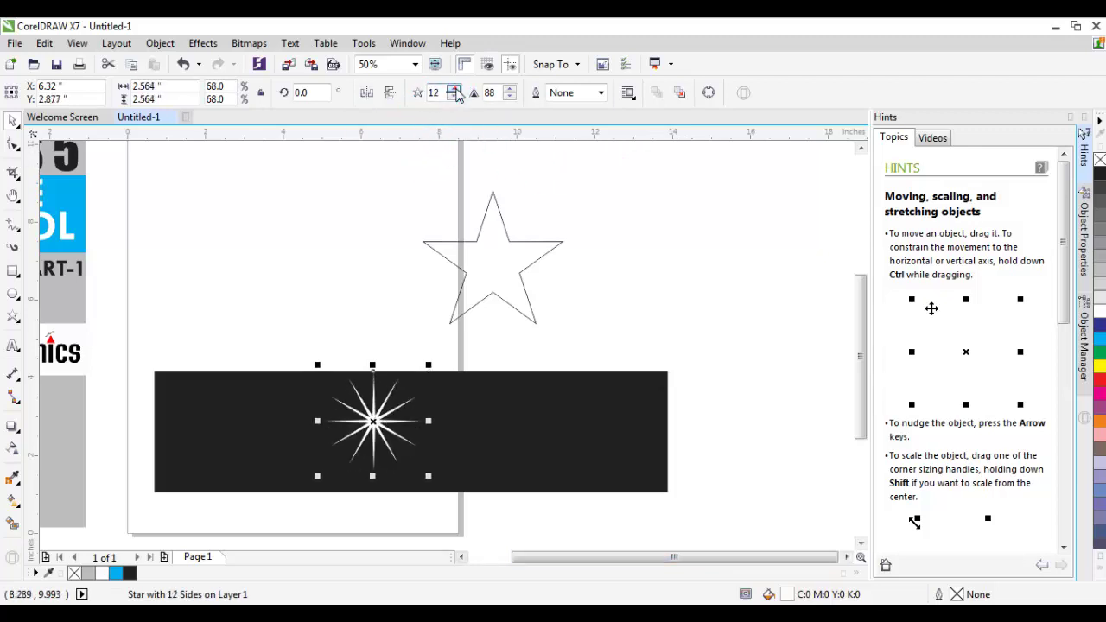
{"action": "double_click", "coordinate": [454, 89]}
{"action": "double_click", "coordinate": [454, 89]}
{"action": "double_click", "coordinate": [453, 89]}
{"action": "left_click", "coordinate": [454, 89]}
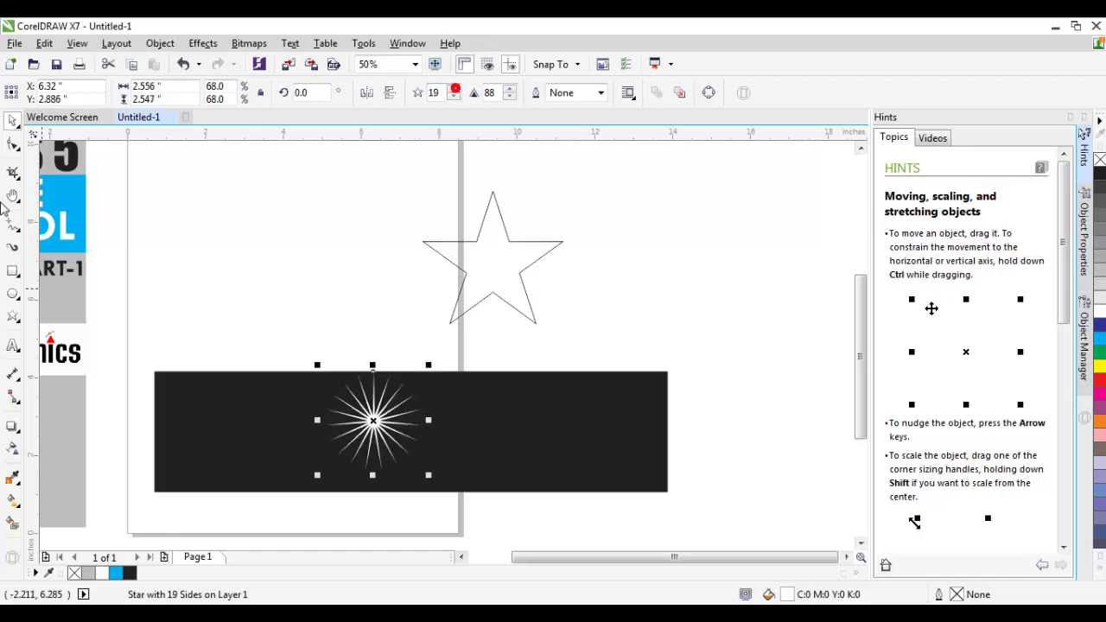
- Move the 19-point star to the left end of the black rectangle
{"action": "left_click", "coordinate": [10, 122]}
{"action": "left_click", "coordinate": [317, 254]}
{"action": "left_click_drag", "start_coordinate": [372, 422], "coordinate": [236, 426]}
{"action": "left_click", "coordinate": [277, 314]}
{"action": "scroll", "coordinate": [288, 348], "scroll_direction": "down", "scroll_amount": 2}
{"action": "scroll", "coordinate": [279, 333], "scroll_direction": "up", "scroll_amount": 4}
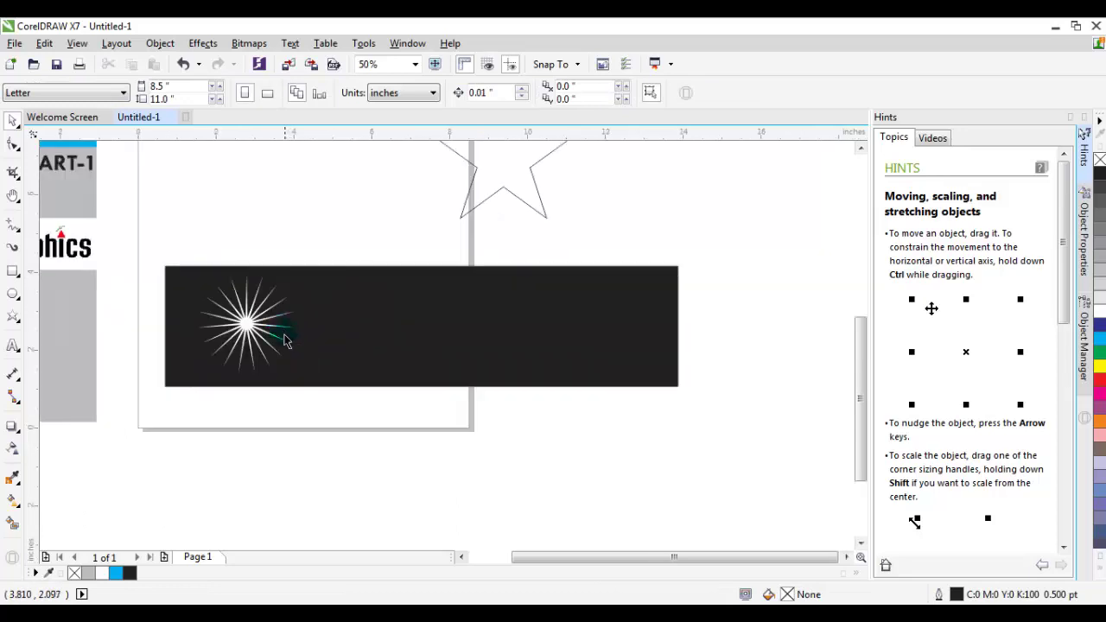
- Place a duplicate of the 19-point star to its right and shrink it to about 1.65 inches wide
{"action": "left_click_drag", "start_coordinate": [222, 326], "coordinate": [296, 334]}
{"action": "scroll", "coordinate": [198, 328], "scroll_direction": "down", "scroll_amount": 1}
{"action": "scroll", "coordinate": [296, 333], "scroll_direction": "up", "scroll_amount": 1}
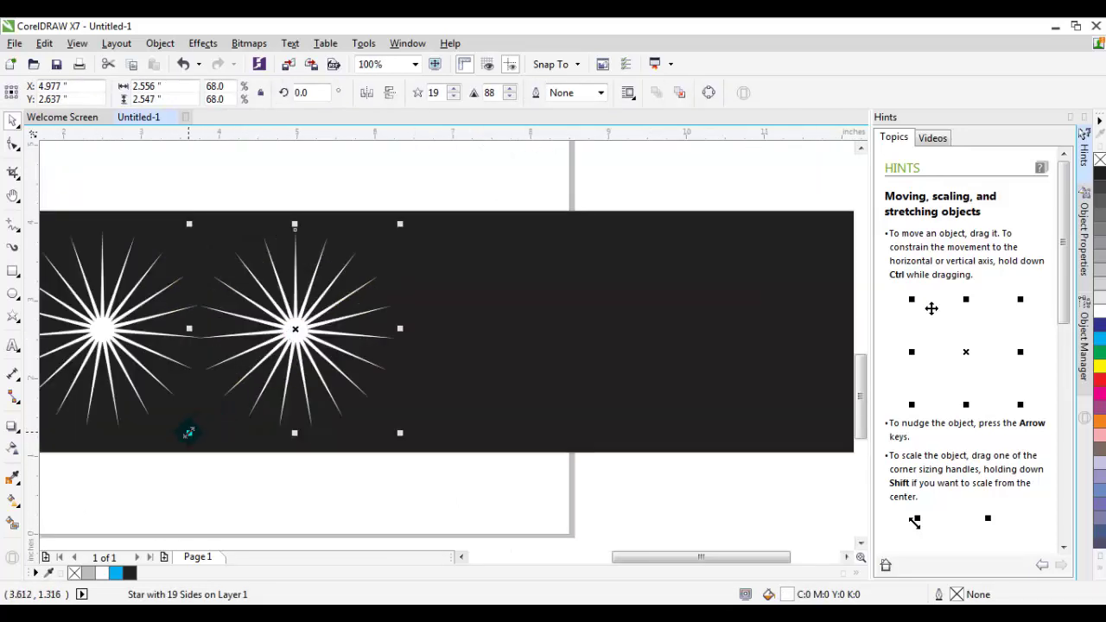
{"action": "left_click_drag", "start_coordinate": [188, 432], "coordinate": [263, 359]}
{"action": "scroll", "coordinate": [335, 326], "scroll_direction": "down", "scroll_amount": 1}
{"action": "left_click", "coordinate": [331, 222]}
{"action": "left_click", "coordinate": [332, 317]}
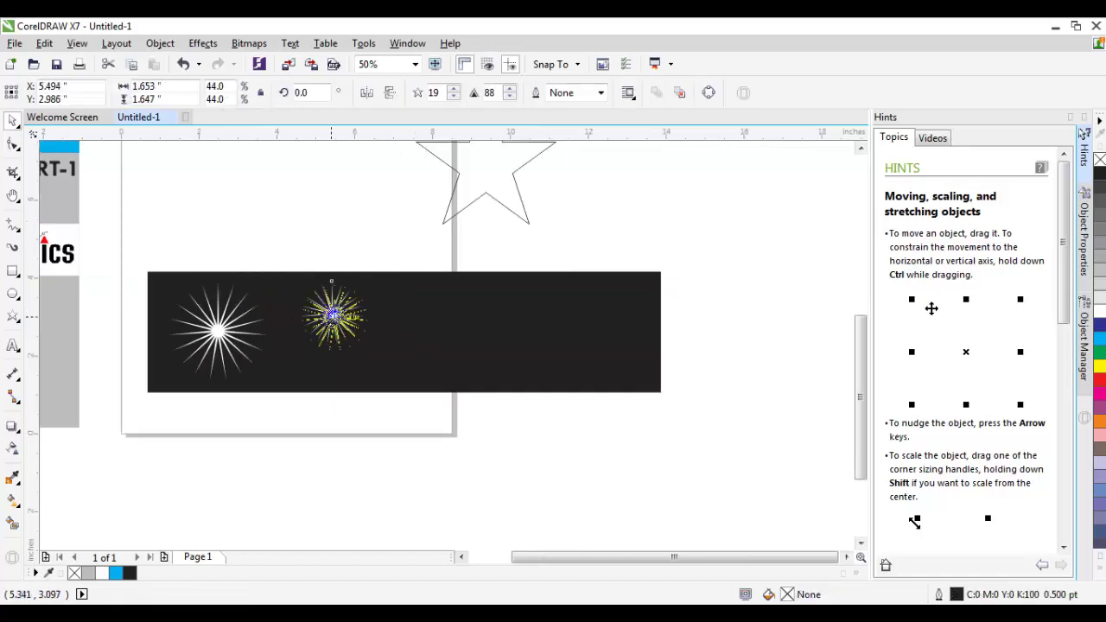
- Place two more copies of the small star, near the rectangle's lower right corner and near its upper middle
{"action": "left_click_drag", "start_coordinate": [332, 316], "coordinate": [624, 363]}
{"action": "left_click", "coordinate": [741, 315]}
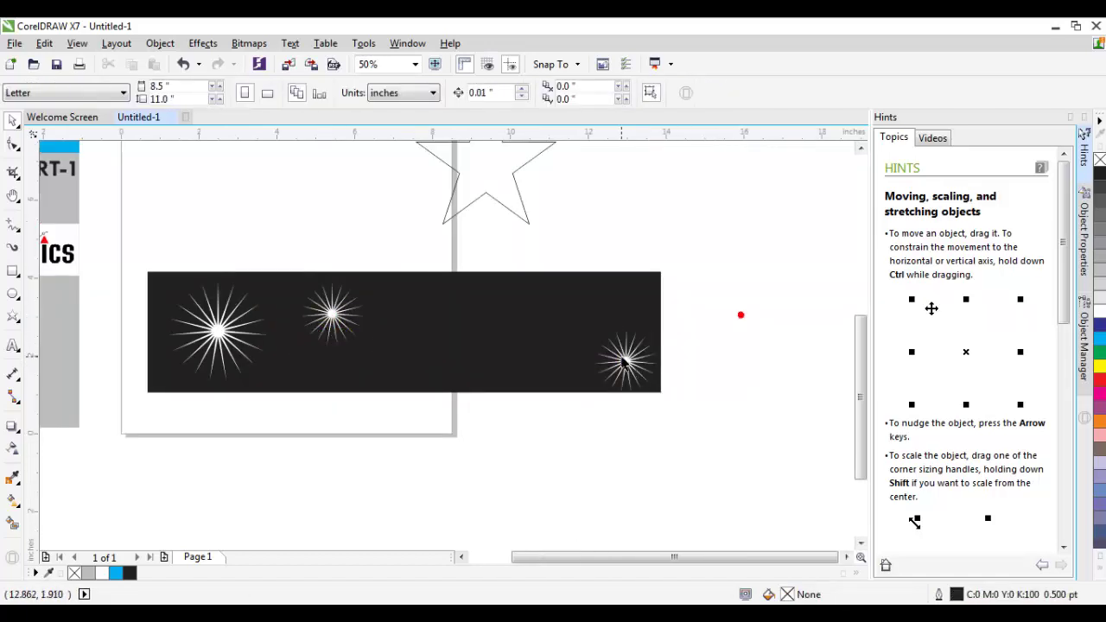
{"action": "left_click_drag", "start_coordinate": [333, 316], "coordinate": [437, 313]}
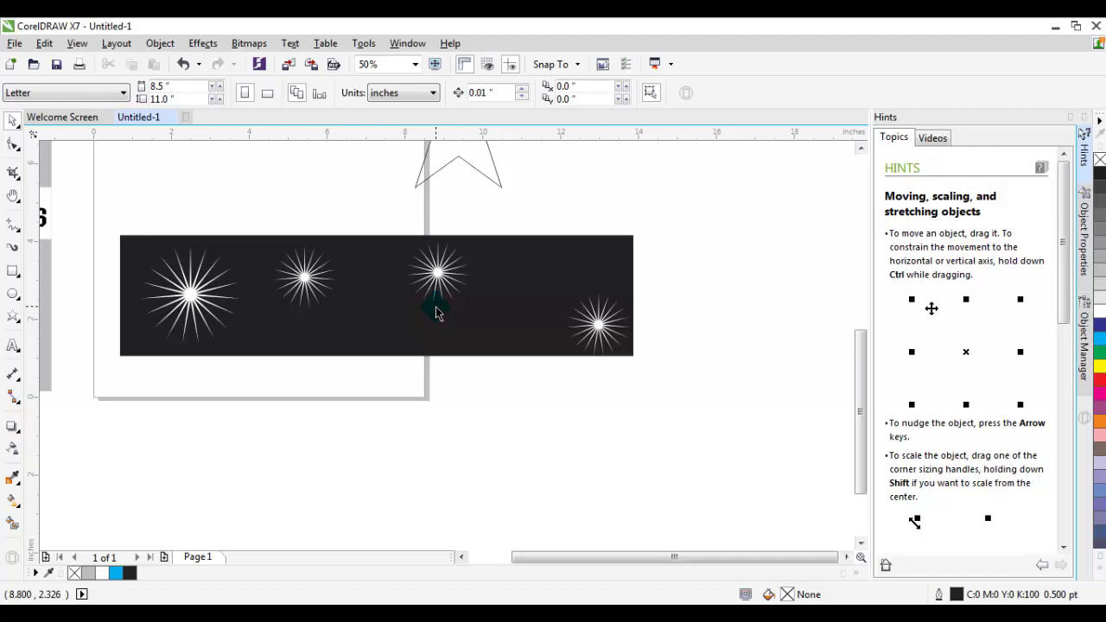
{"action": "scroll", "coordinate": [437, 312], "scroll_direction": "up", "scroll_amount": 2}
- Reshape the large left star with the Shape tool, pulling its inner nodes outward to a sharpness of about 50
{"action": "left_click", "coordinate": [343, 380]}
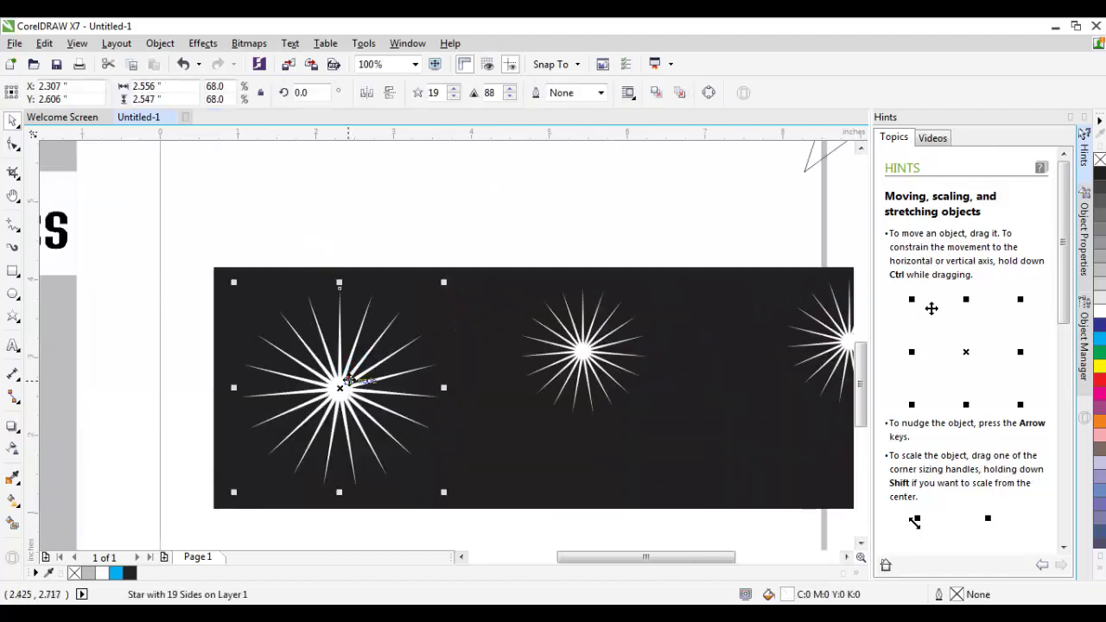
{"action": "left_click", "coordinate": [13, 147]}
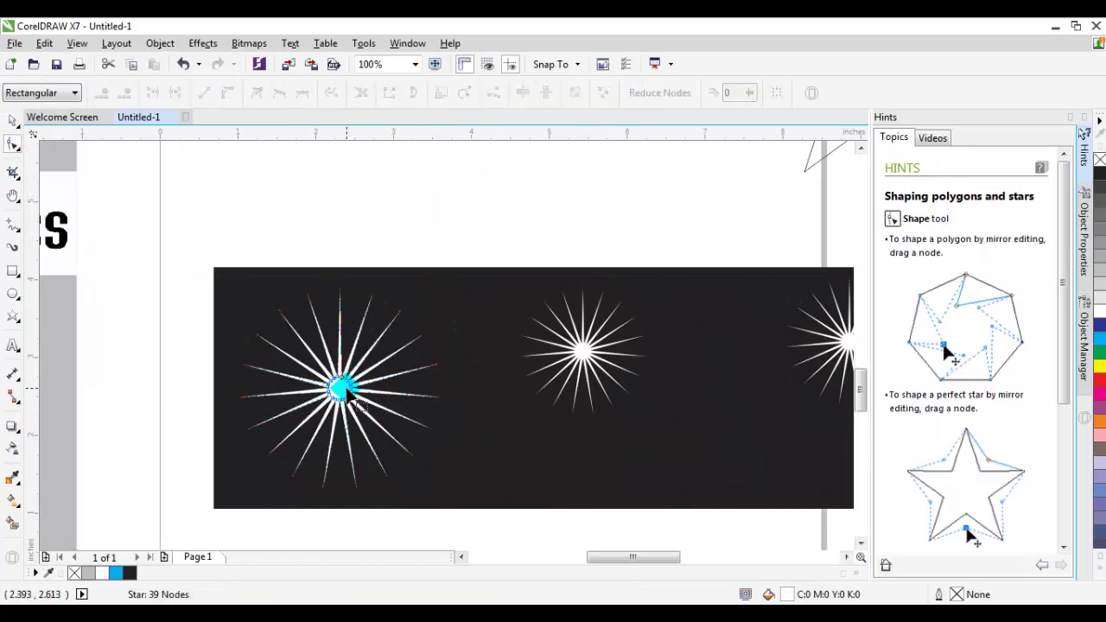
{"action": "scroll", "coordinate": [342, 380], "scroll_direction": "up", "scroll_amount": 2}
{"action": "left_click_drag", "start_coordinate": [344, 371], "coordinate": [361, 321]}
{"action": "scroll", "coordinate": [322, 324], "scroll_direction": "down", "scroll_amount": 2}
{"action": "left_click", "coordinate": [12, 121]}
{"action": "left_click", "coordinate": [186, 200]}
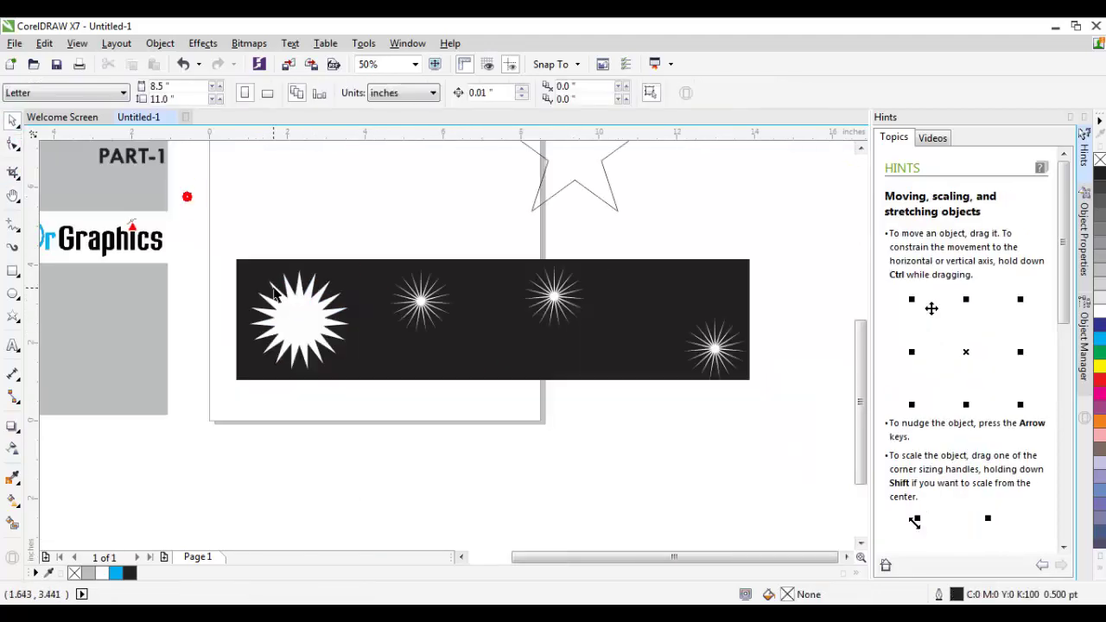
- Create a yellow duplicate of the large star in place and rotate it to about 351.6° so its points fall between the white ones
{"action": "left_click", "coordinate": [304, 319]}
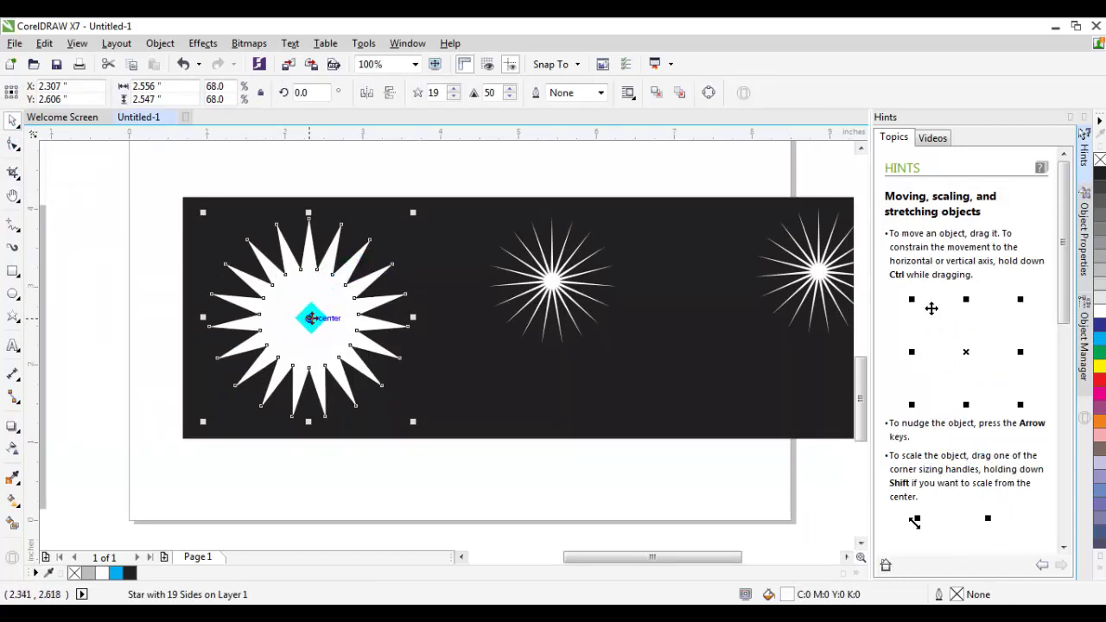
{"action": "left_click", "coordinate": [308, 318]}
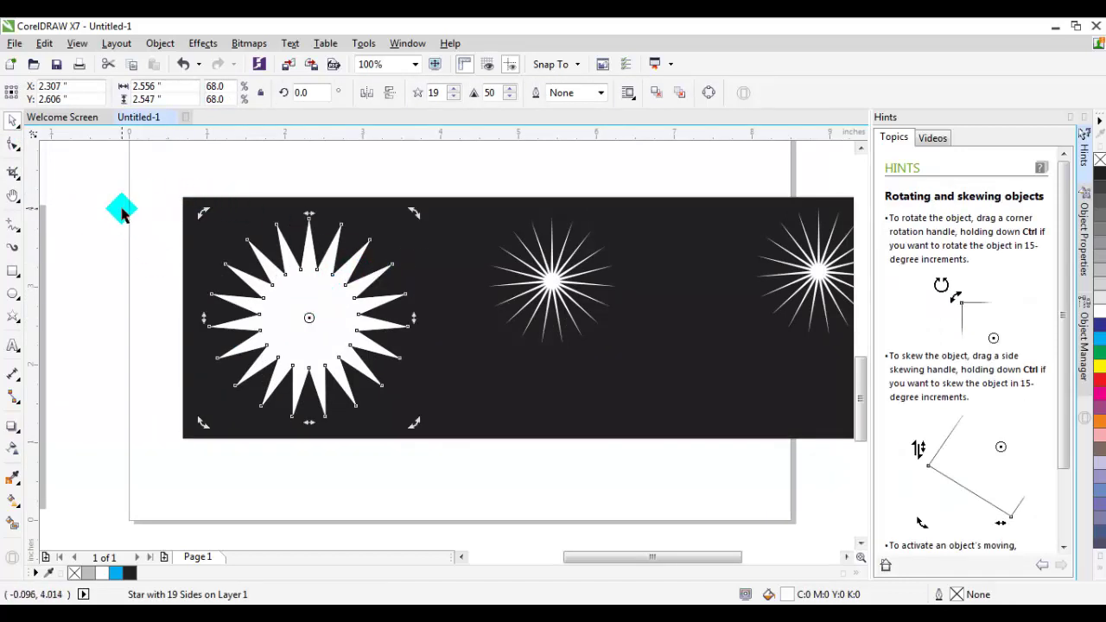
{"action": "left_click", "coordinate": [121, 207]}
{"action": "left_click", "coordinate": [301, 300]}
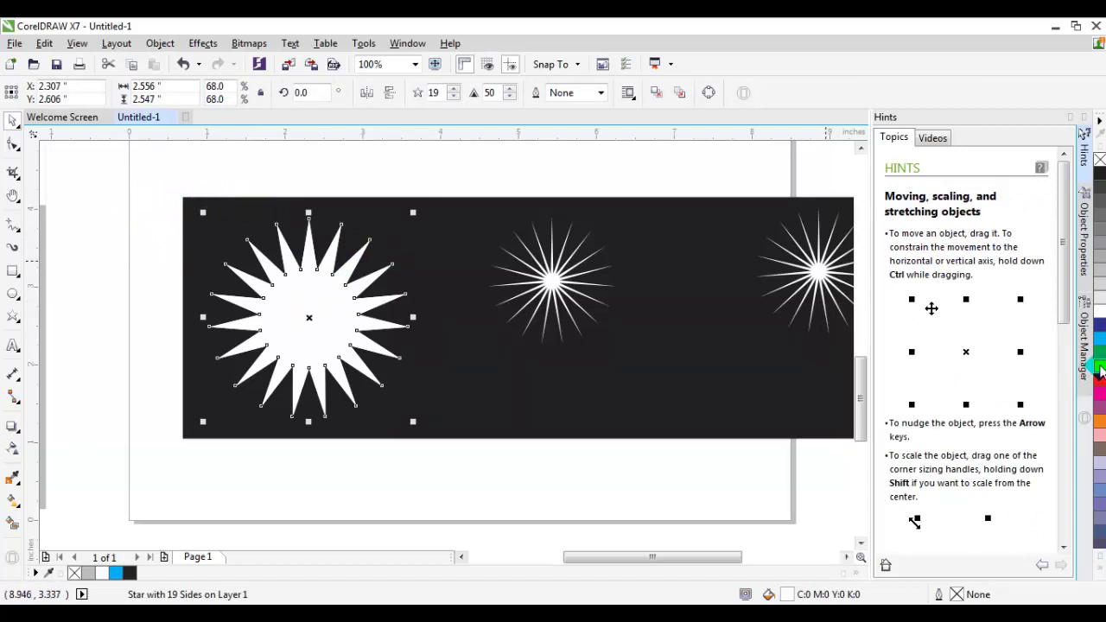
{"action": "left_click", "coordinate": [1100, 372]}
{"action": "left_click", "coordinate": [308, 316]}
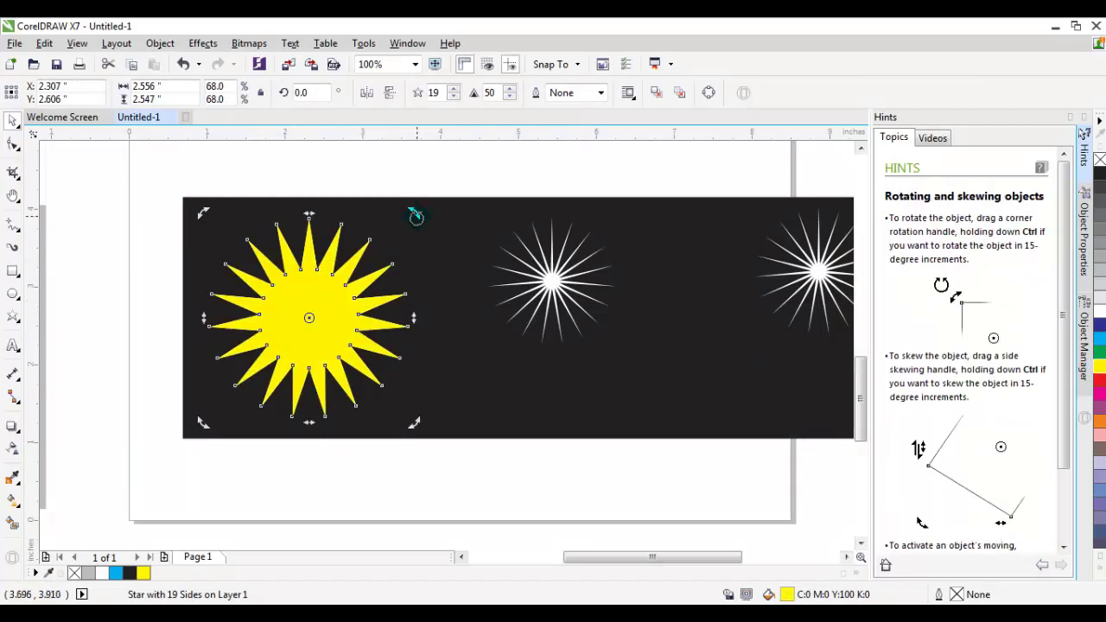
{"action": "left_click_drag", "start_coordinate": [415, 216], "coordinate": [432, 223]}
{"action": "left_click", "coordinate": [97, 230]}
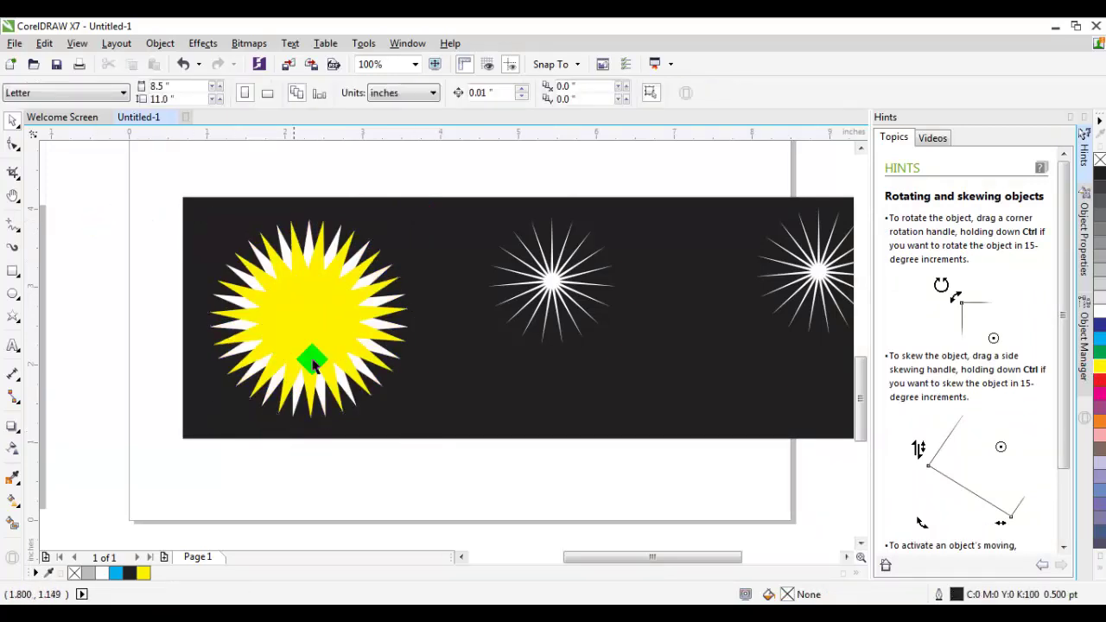
- Create a concentric duplicate of the yellow star scaled down to about 1.68 inches and fill it black
{"action": "left_click", "coordinate": [315, 307]}
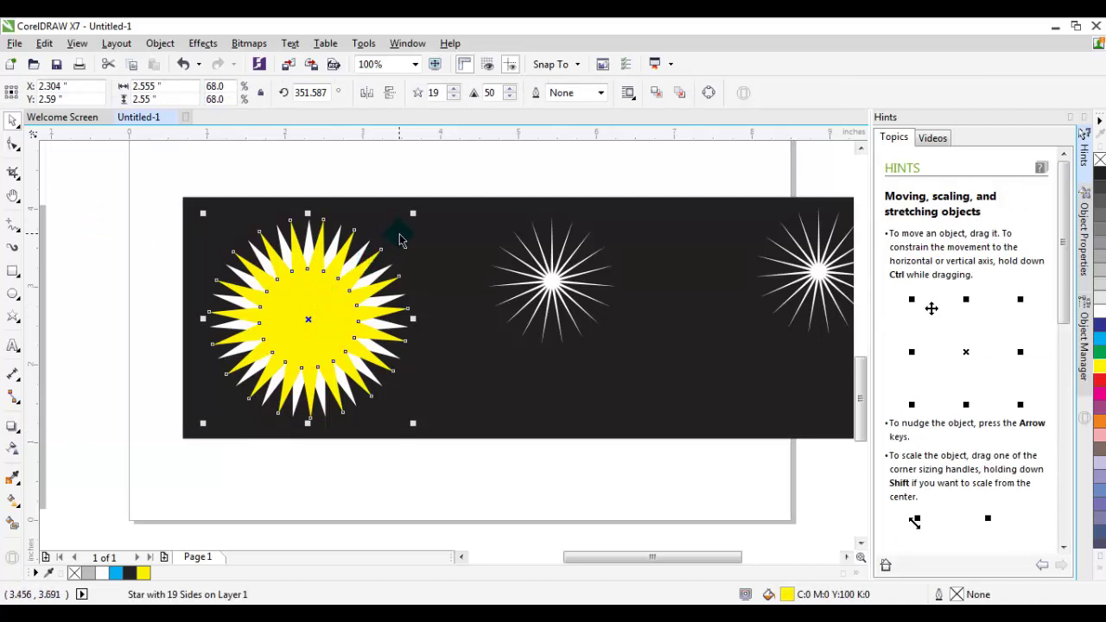
{"action": "left_click_drag", "start_coordinate": [413, 213], "coordinate": [400, 248]}
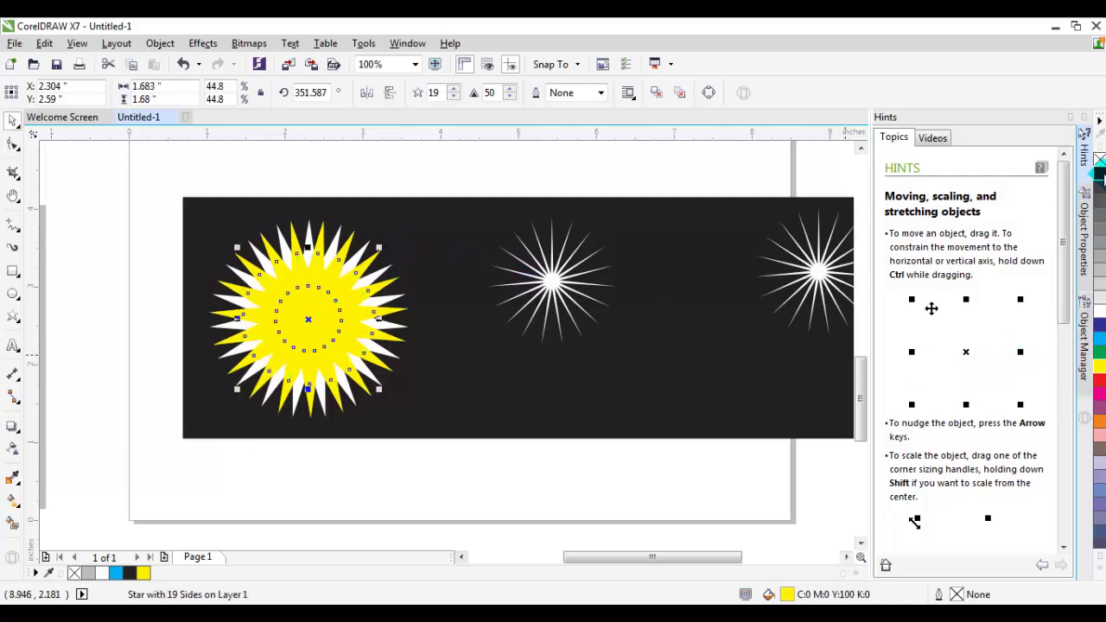
{"action": "left_click", "coordinate": [1100, 173]}
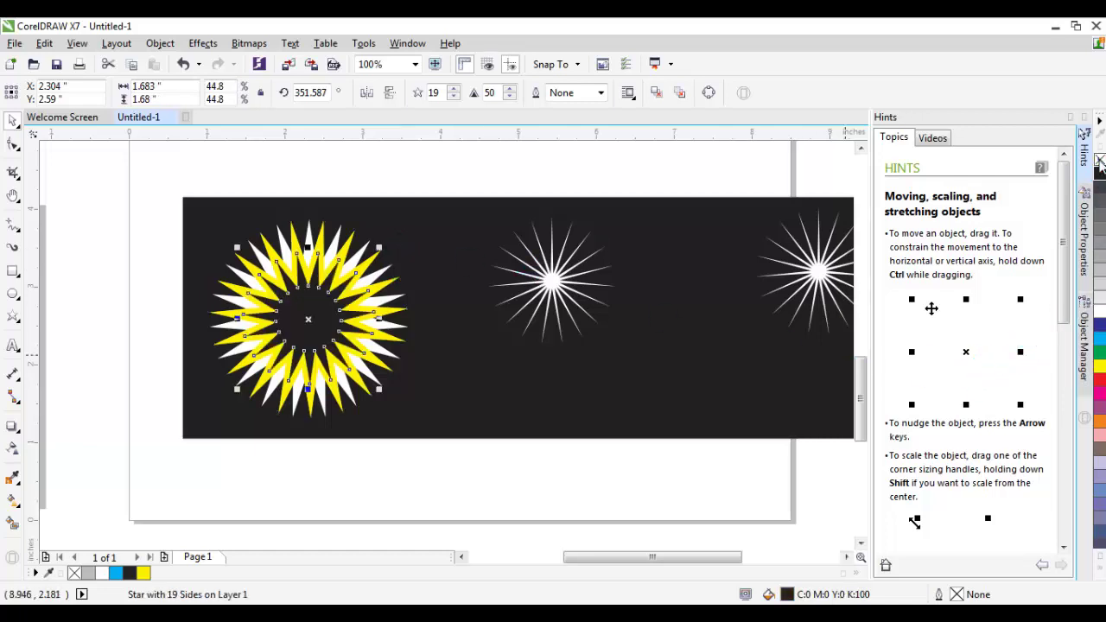
{"action": "left_click", "coordinate": [366, 173]}
- Try white and blue fills on the inner star and return it to black
{"action": "left_click", "coordinate": [332, 337]}
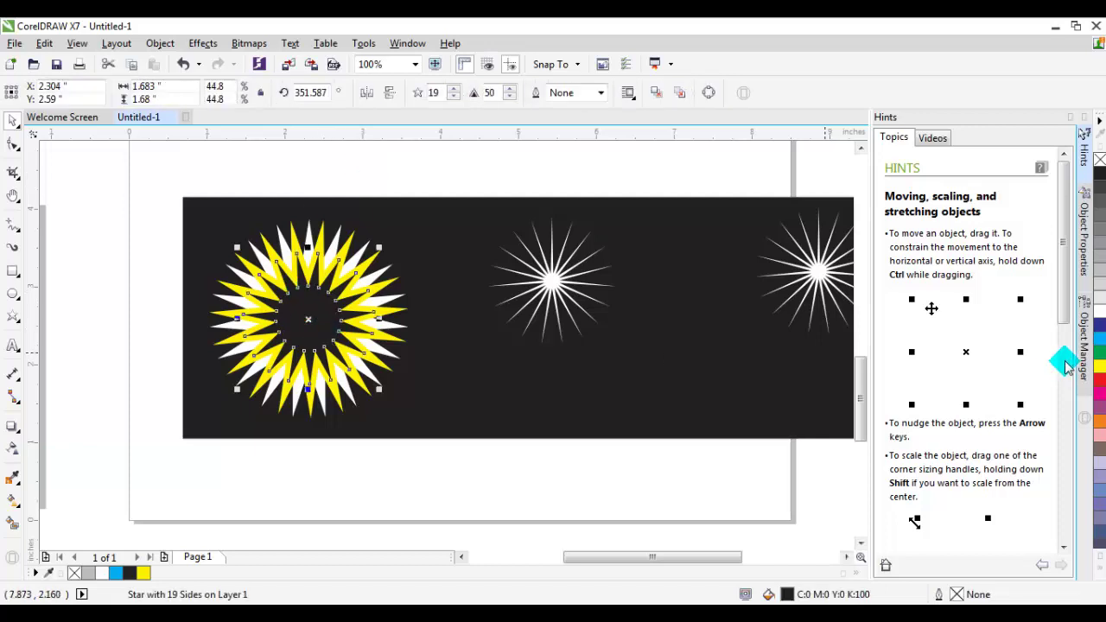
{"action": "left_click", "coordinate": [1100, 310]}
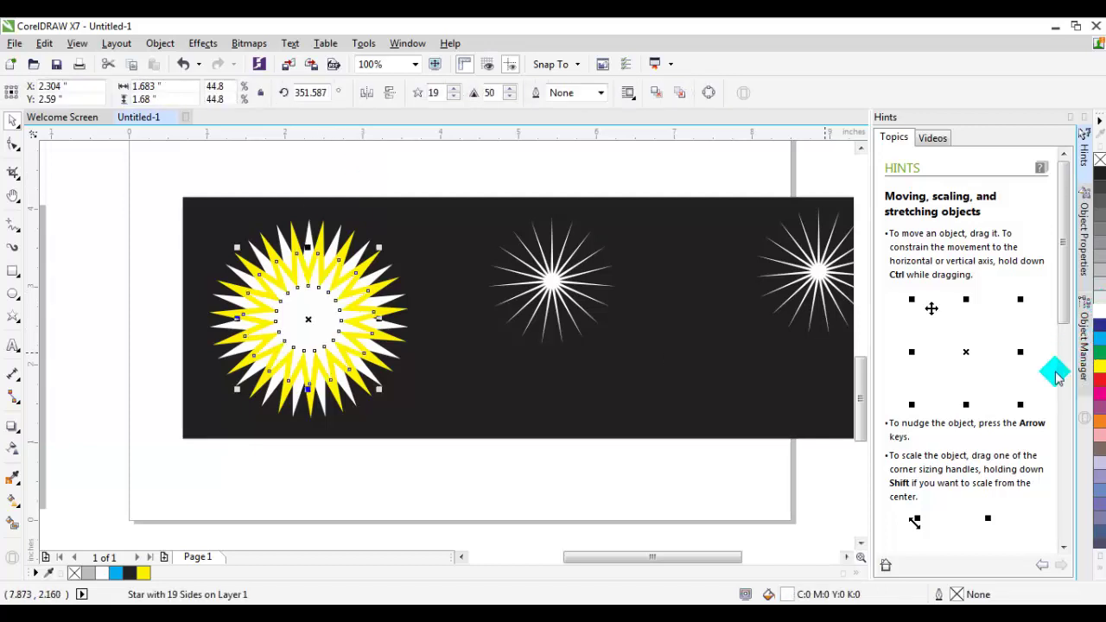
{"action": "left_click_drag", "start_coordinate": [1072, 367], "coordinate": [313, 319]}
{"action": "left_click", "coordinate": [313, 318]}
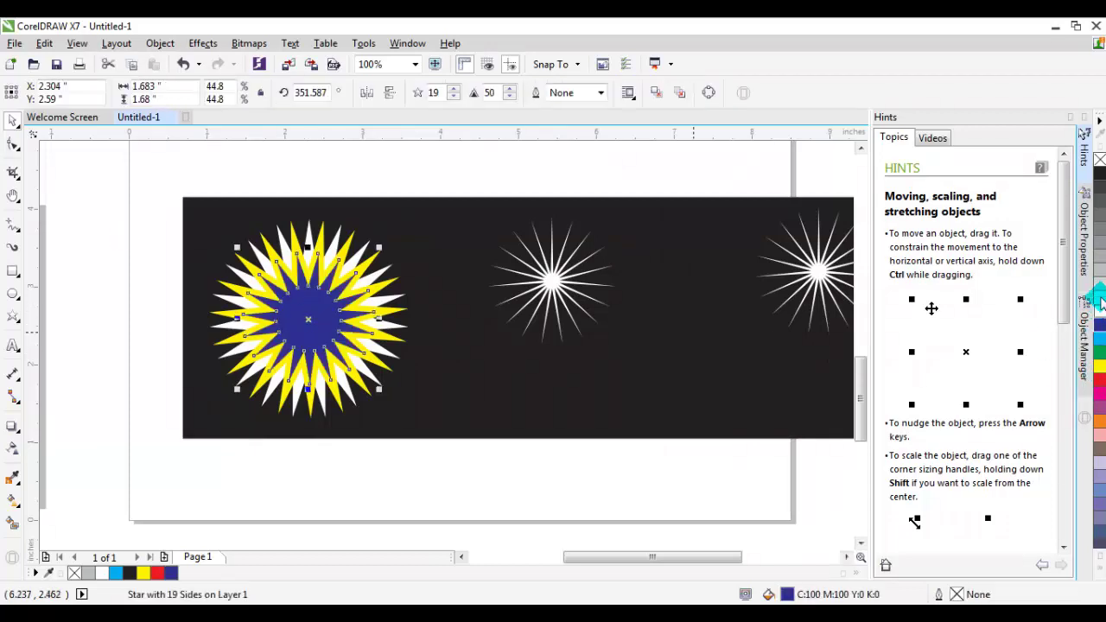
{"action": "left_click", "coordinate": [1099, 161]}
{"action": "left_click", "coordinate": [104, 213]}
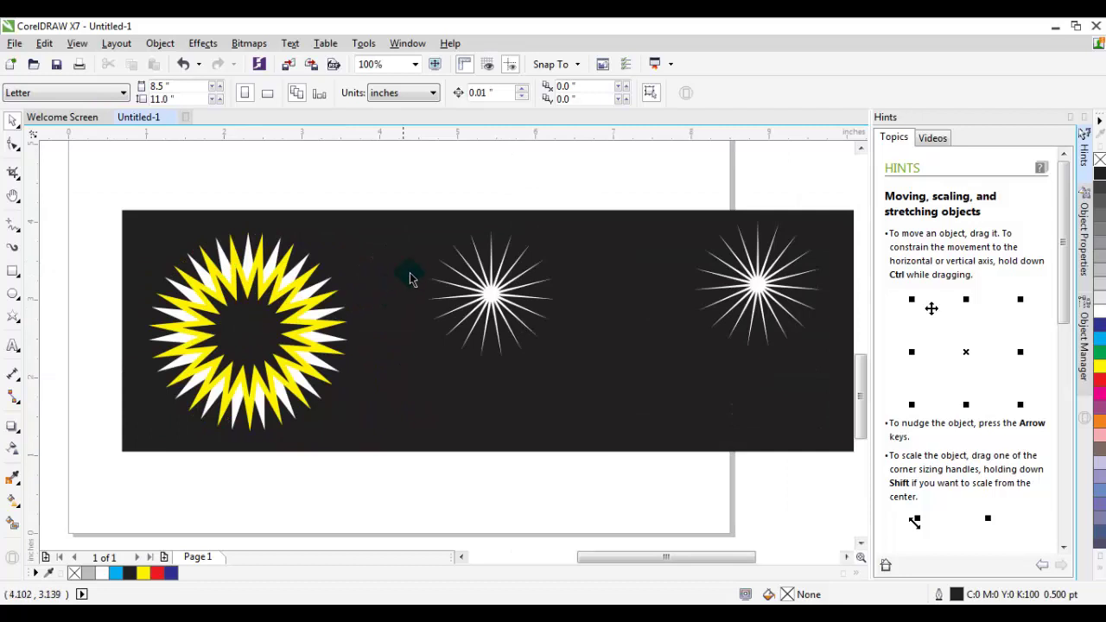
- Delete the three small white stars from the black rectangle
{"action": "scroll", "coordinate": [372, 234], "scroll_direction": "down", "scroll_amount": 2}
{"action": "left_click_drag", "start_coordinate": [375, 194], "coordinate": [795, 383]}
{"action": "key", "text": "Delete"}
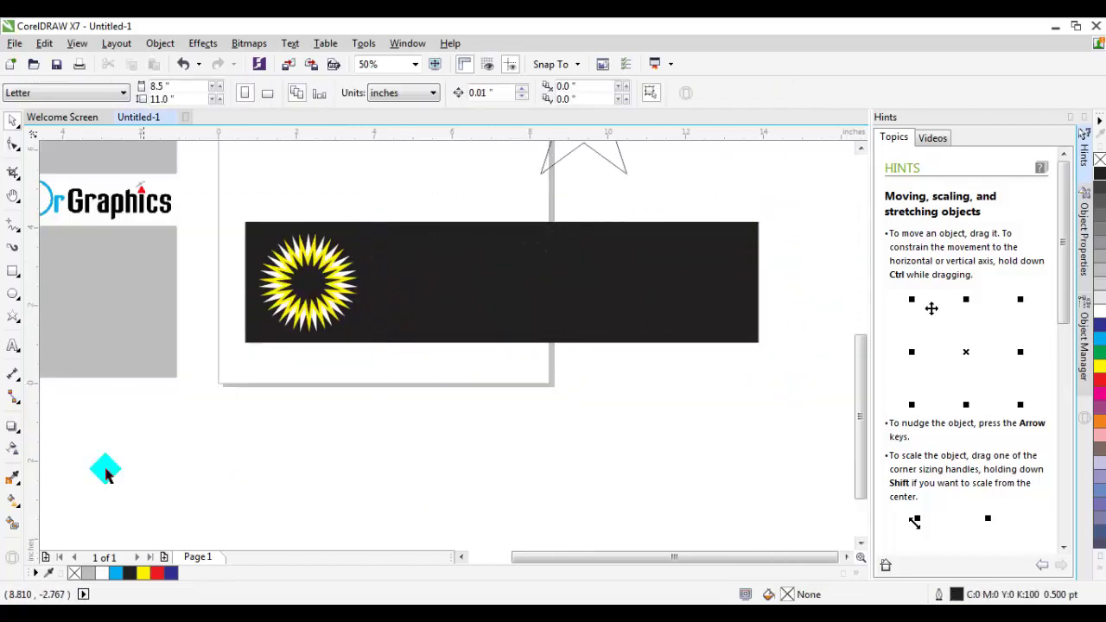
- Draw a nine-point complex star with sharpness 2, about 2.4 inches wide, to the right of the yellow and white sunburst
{"action": "left_click", "coordinate": [14, 317]}
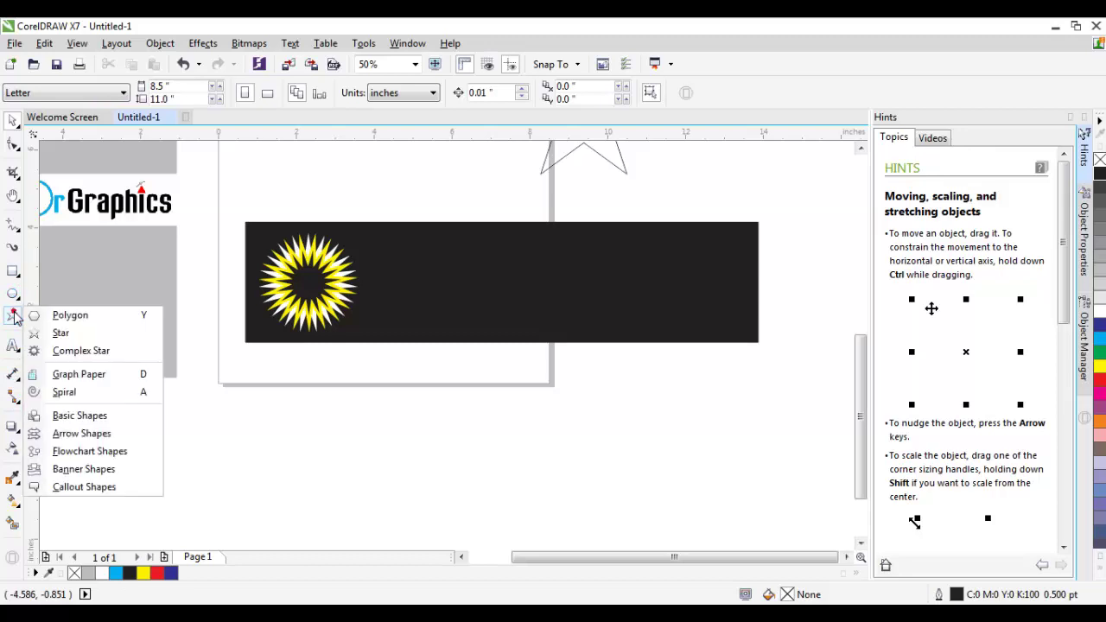
{"action": "left_click", "coordinate": [80, 351]}
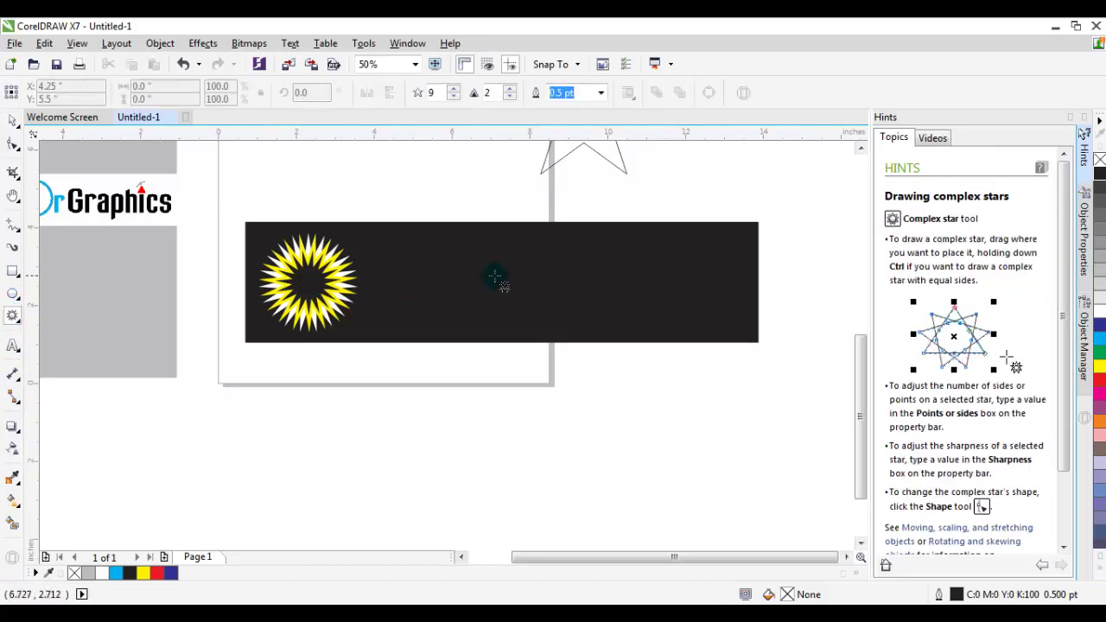
{"action": "scroll", "coordinate": [494, 272], "scroll_direction": "up", "scroll_amount": 1}
{"action": "left_click_drag", "start_coordinate": [279, 230], "coordinate": [469, 371]}
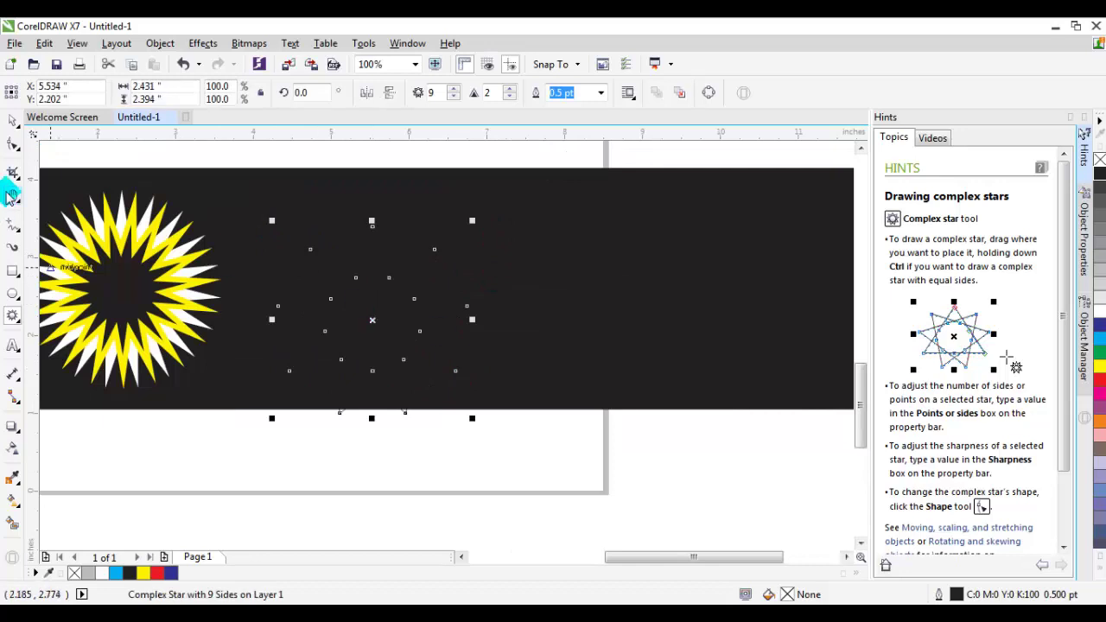
- Fill the nine-point complex star white and move it up inside the black rectangle, beside the yellow and white sunburst
{"action": "left_click", "coordinate": [13, 122]}
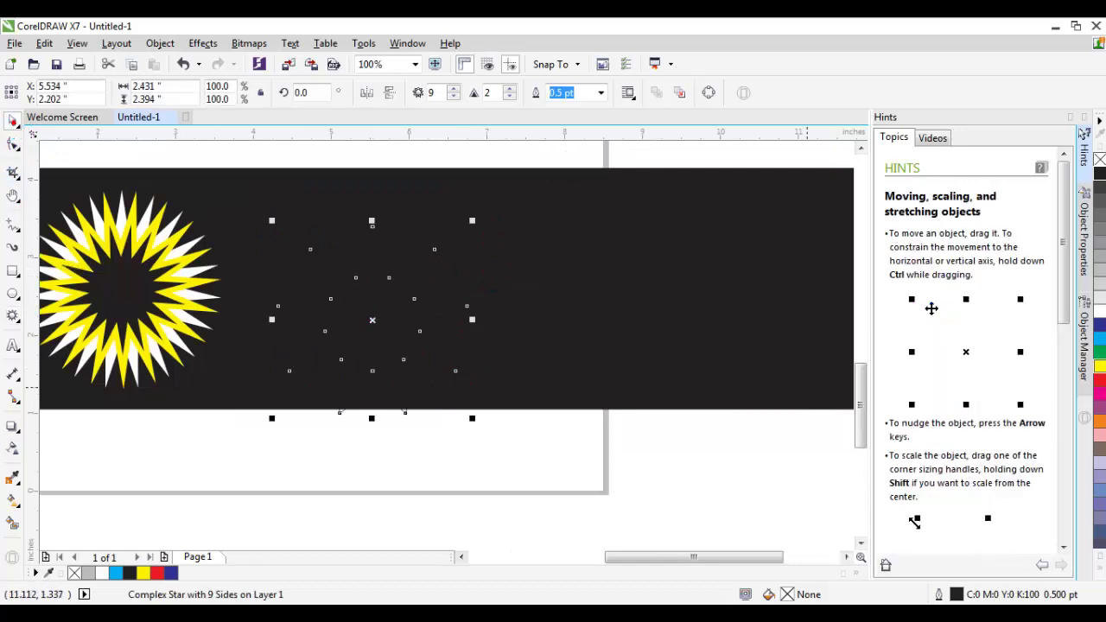
{"action": "left_click", "coordinate": [1099, 309]}
{"action": "left_click_drag", "start_coordinate": [374, 321], "coordinate": [368, 198]}
{"action": "scroll", "coordinate": [395, 291], "scroll_direction": "down", "scroll_amount": 1}
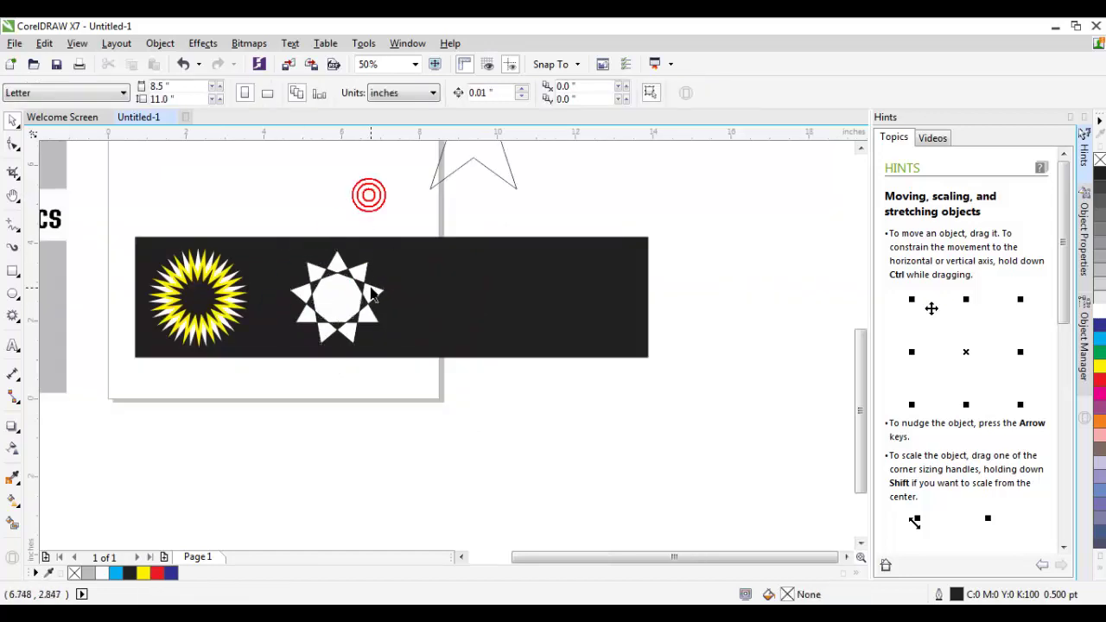
- Reshape the white complex star with the Shape tool, moving an inner node past the centre to form narrow spikes around a lattice core
{"action": "left_click", "coordinate": [13, 148]}
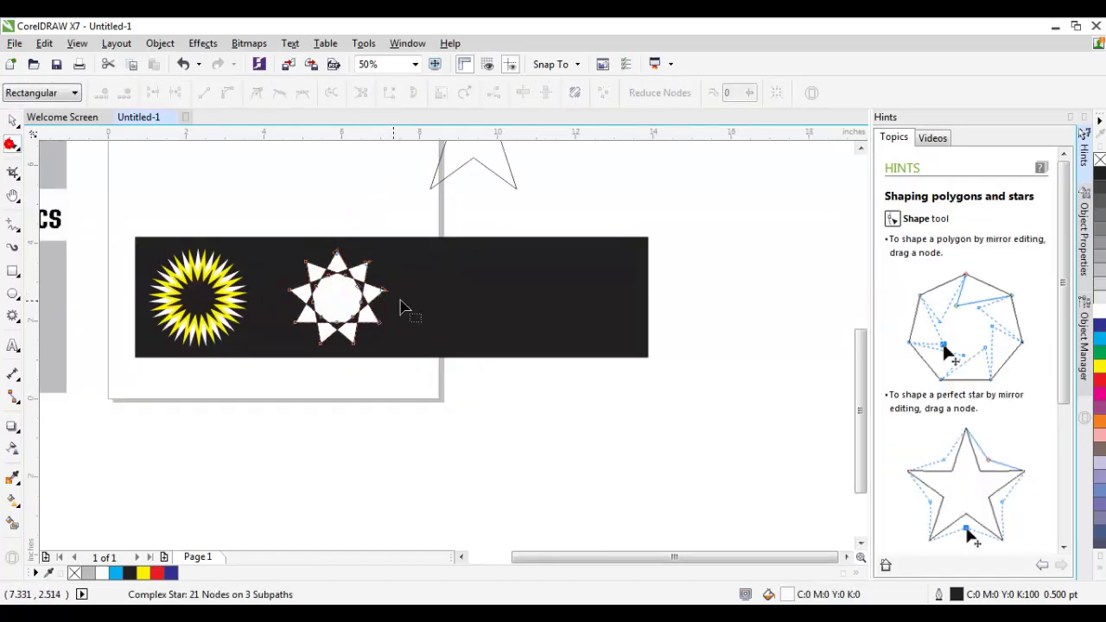
{"action": "scroll", "coordinate": [406, 299], "scroll_direction": "up", "scroll_amount": 1}
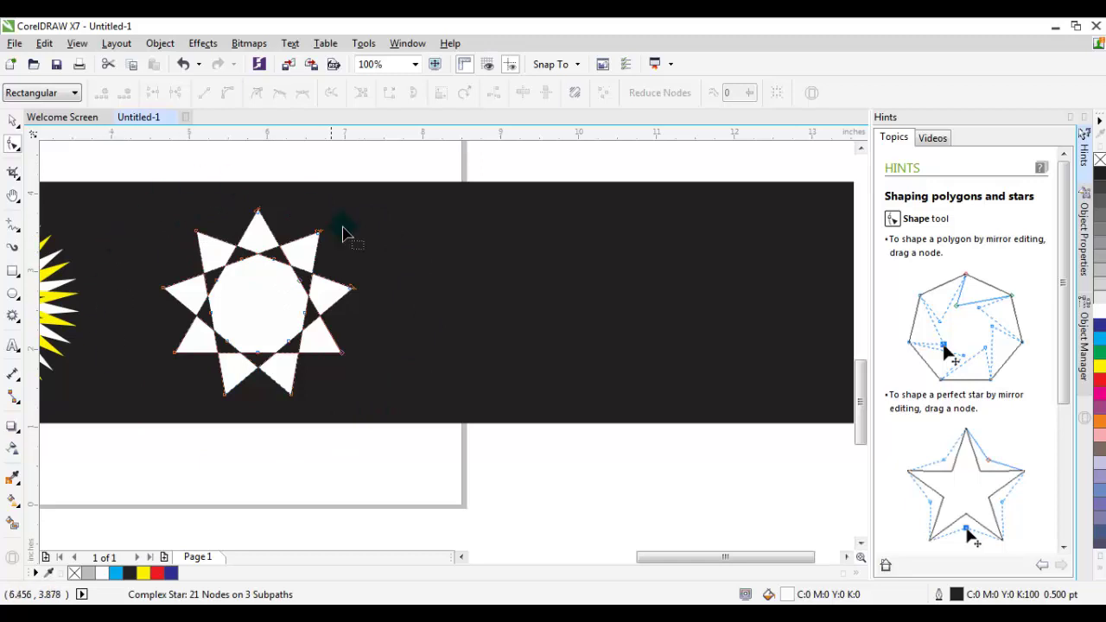
{"action": "scroll", "coordinate": [237, 251], "scroll_direction": "up", "scroll_amount": 1}
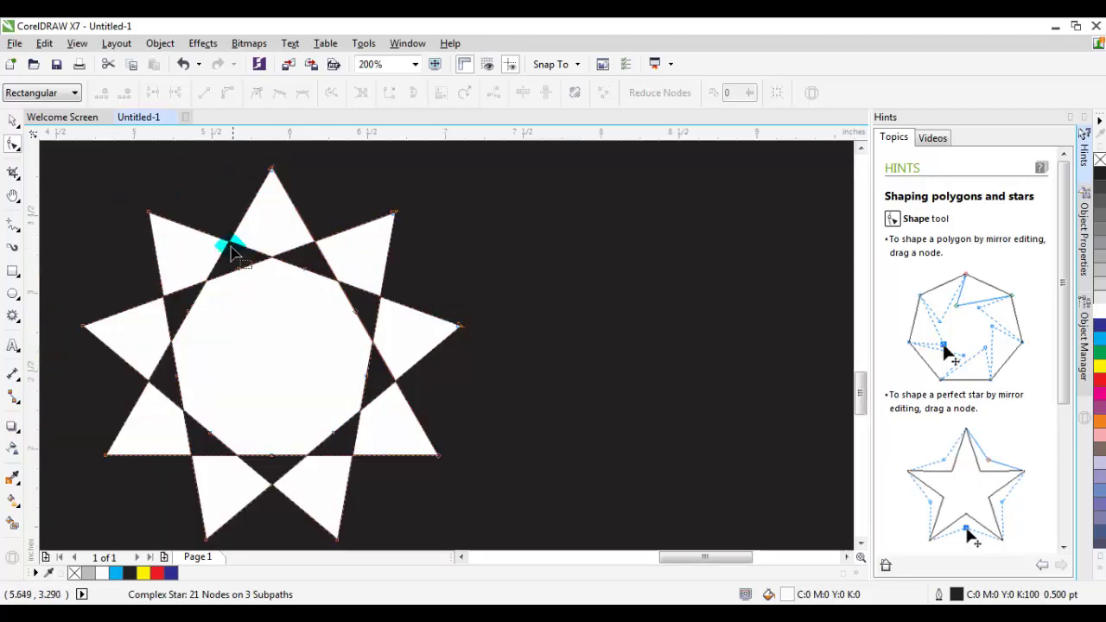
{"action": "left_click", "coordinate": [230, 249]}
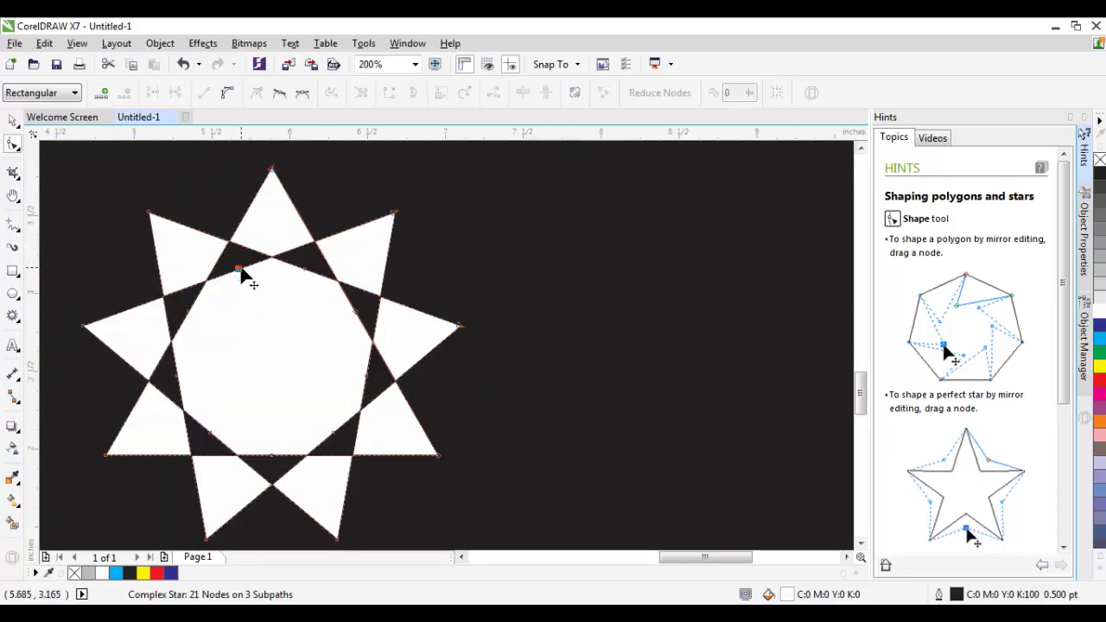
{"action": "left_click_drag", "start_coordinate": [242, 270], "coordinate": [299, 387]}
{"action": "scroll", "coordinate": [320, 266], "scroll_direction": "down", "scroll_amount": 2}
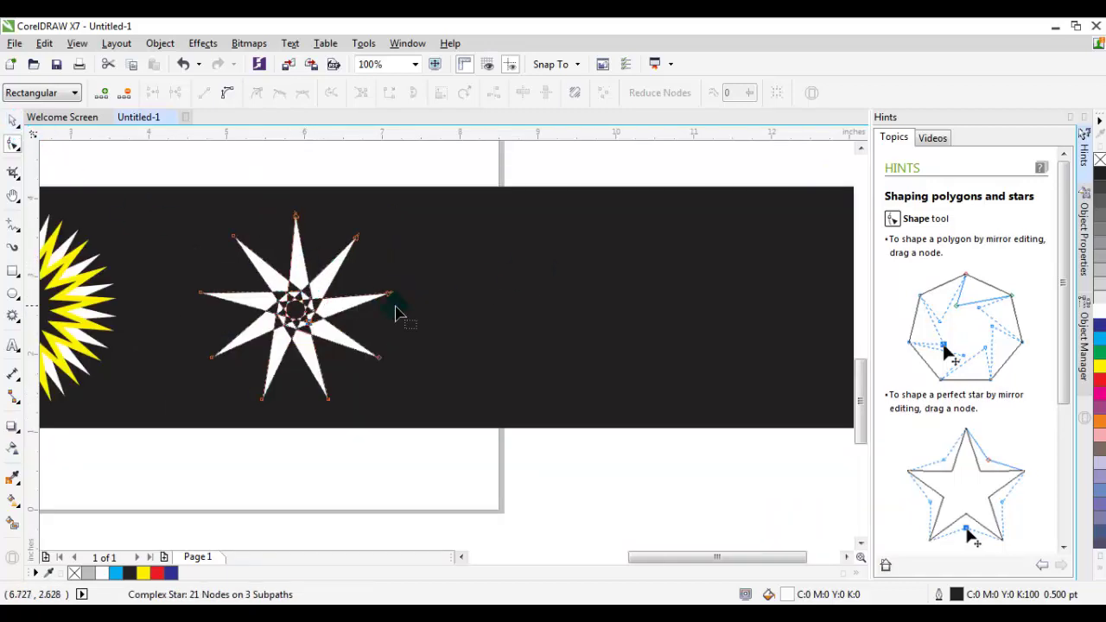
{"action": "scroll", "coordinate": [346, 302], "scroll_direction": "down", "scroll_amount": 2}
{"action": "scroll", "coordinate": [458, 320], "scroll_direction": "up", "scroll_amount": 2}
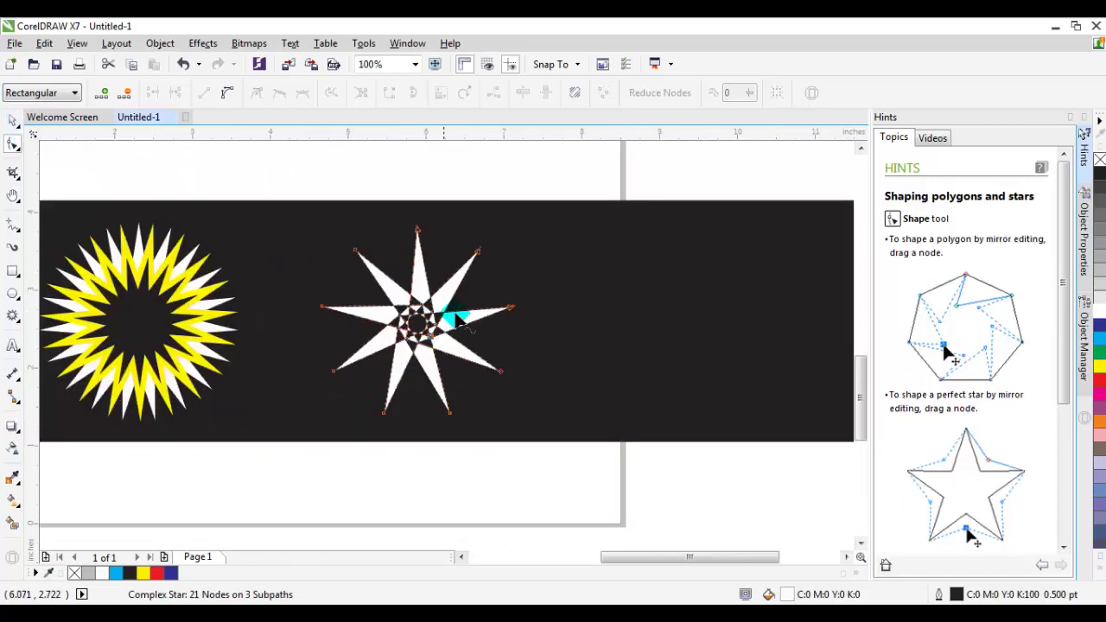
{"action": "scroll", "coordinate": [458, 320], "scroll_direction": "up", "scroll_amount": 2}
{"action": "scroll", "coordinate": [231, 327], "scroll_direction": "down", "scroll_amount": 1}
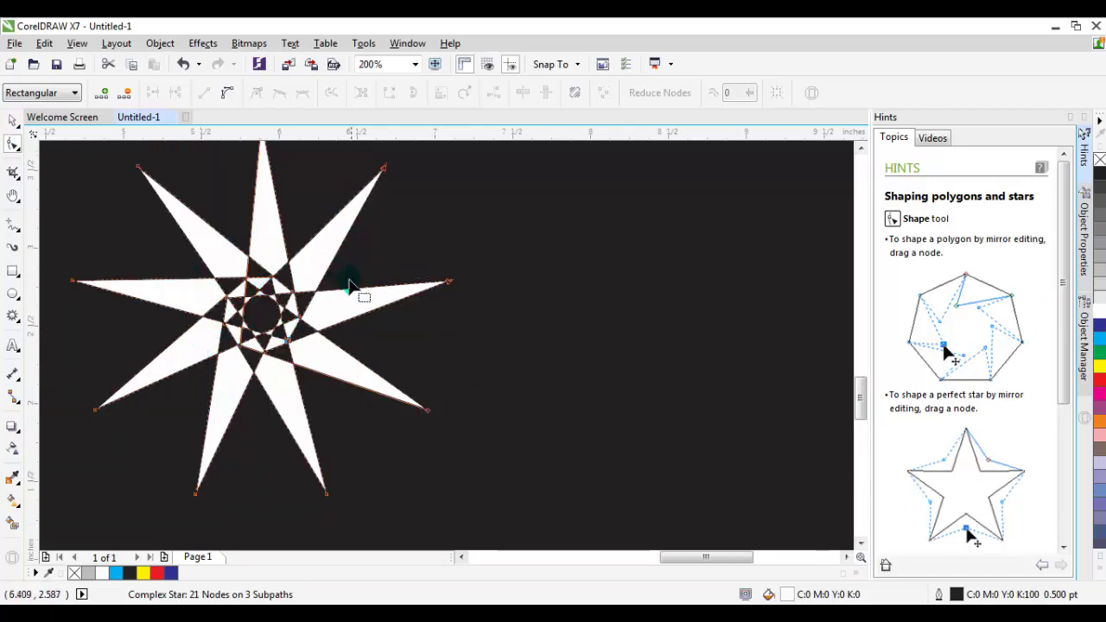
{"action": "scroll", "coordinate": [166, 355], "scroll_direction": "down", "scroll_amount": 1}
- Fill the spiked complex star yellow and remove its outline
{"action": "left_click", "coordinate": [13, 121]}
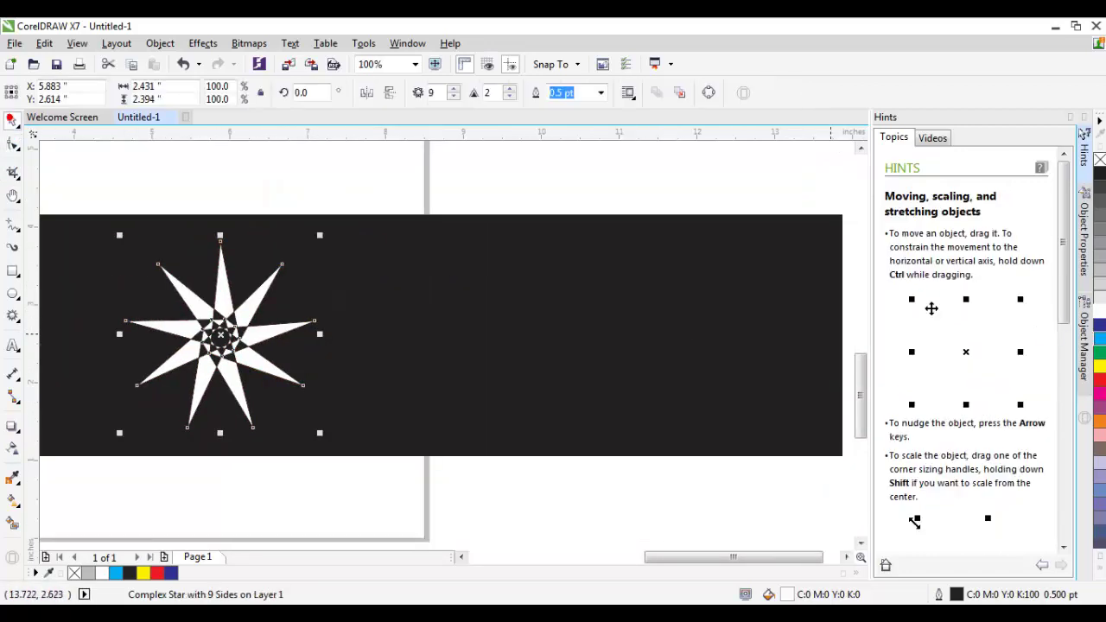
{"action": "left_click", "coordinate": [1099, 364]}
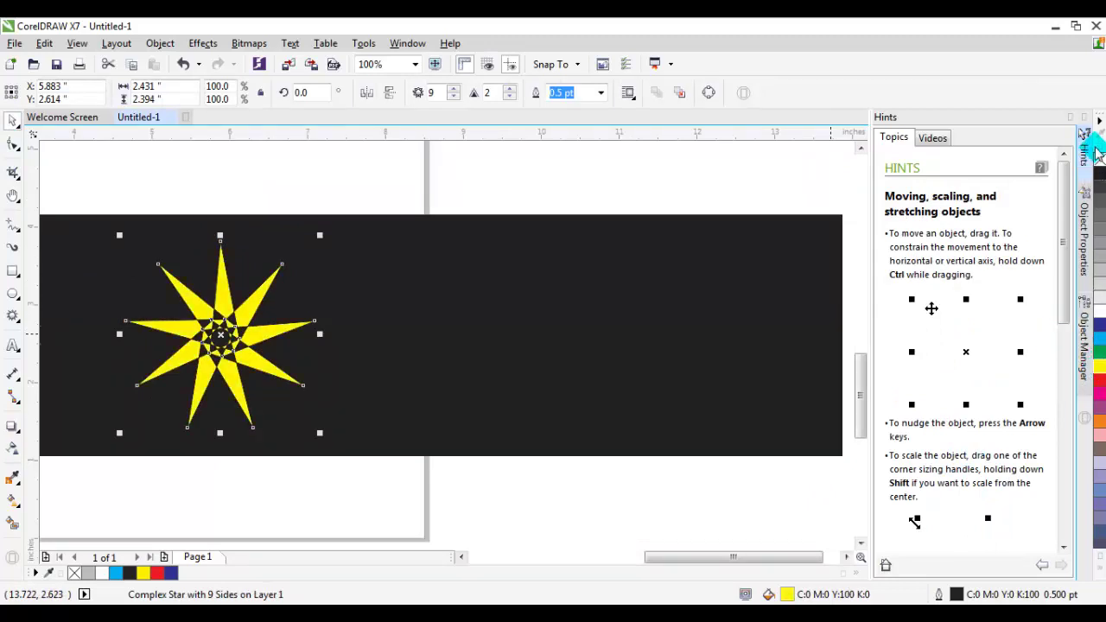
{"action": "scroll", "coordinate": [462, 306], "scroll_direction": "down", "scroll_amount": 1}
{"action": "left_click", "coordinate": [452, 420]}
{"action": "scroll", "coordinate": [368, 298], "scroll_direction": "up", "scroll_amount": 1}
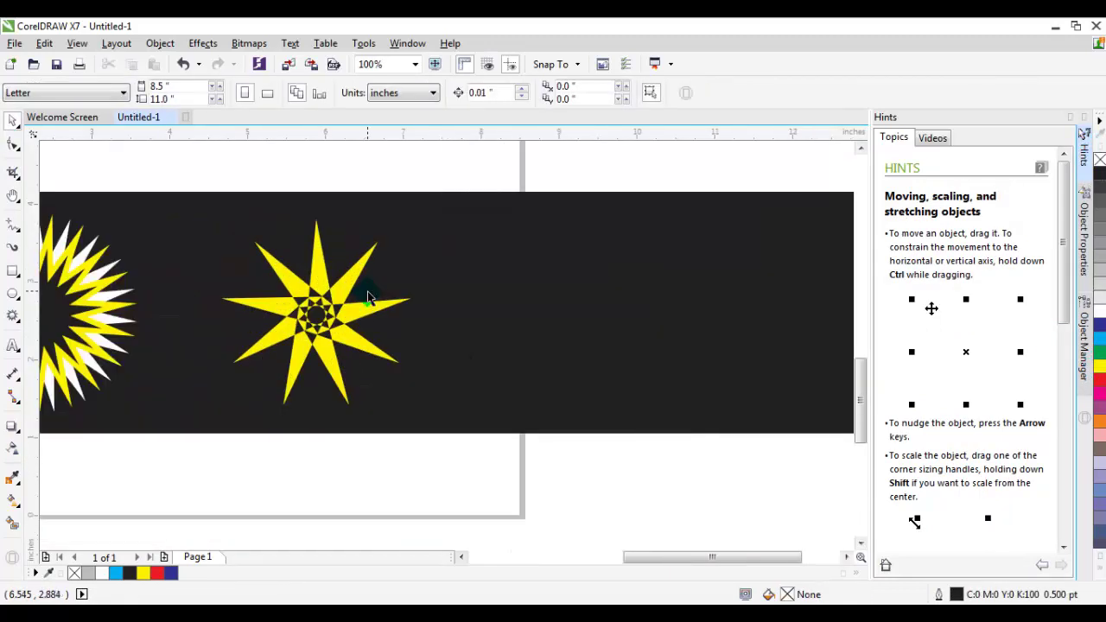
{"action": "left_click", "coordinate": [360, 321]}
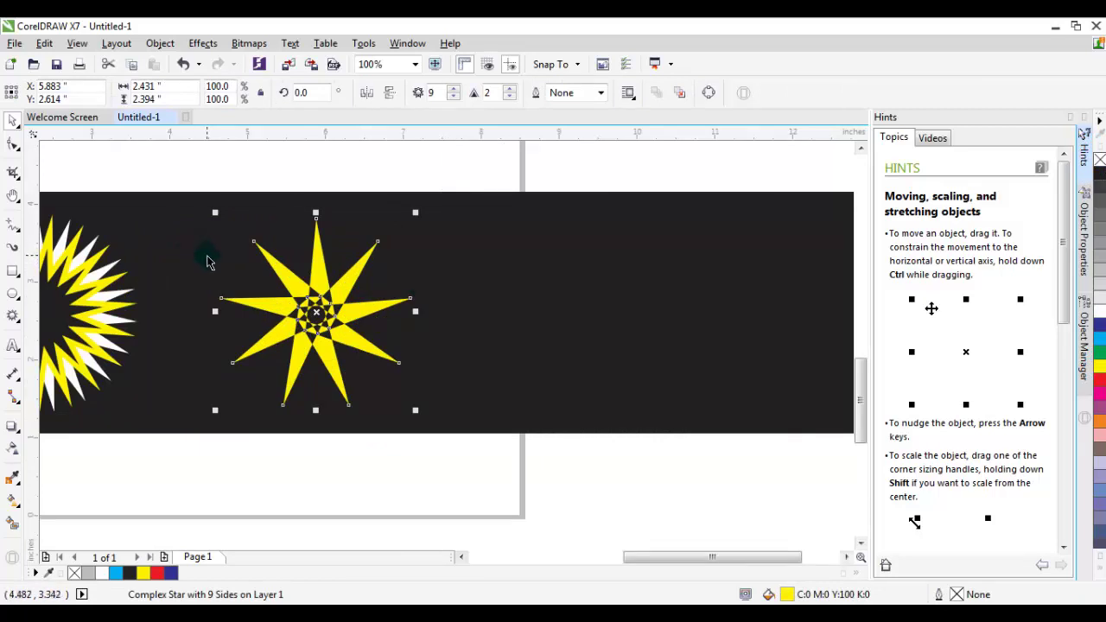
- Reshape the yellow complex star by moving its nodes into thin twisted rays around a small core, about 2.96 inches across
{"action": "left_click", "coordinate": [15, 146]}
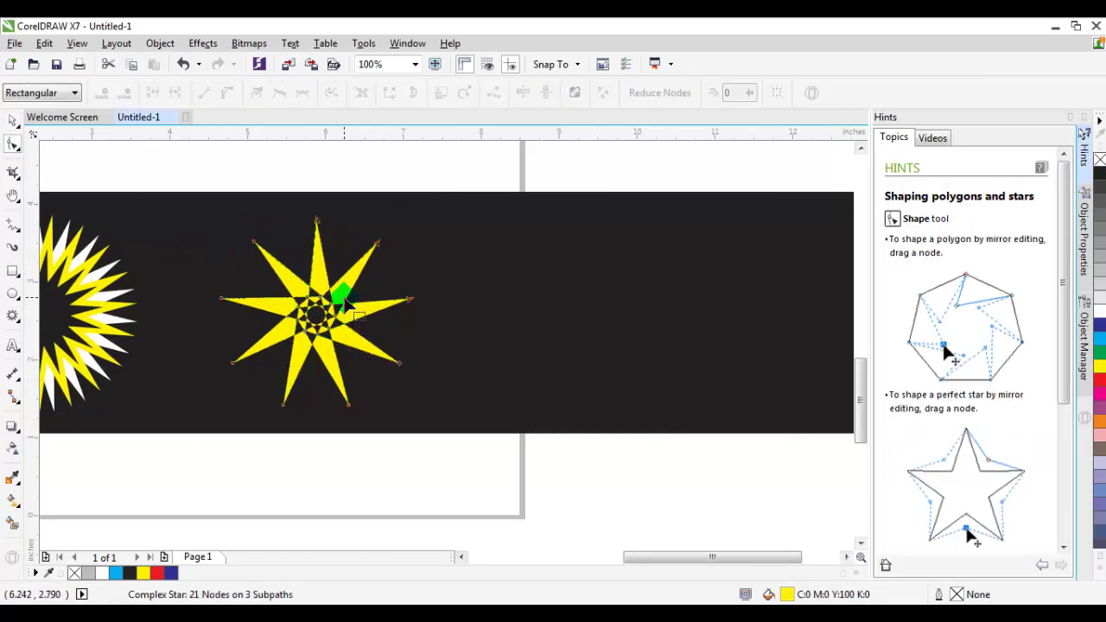
{"action": "scroll", "coordinate": [343, 291], "scroll_direction": "up", "scroll_amount": 1}
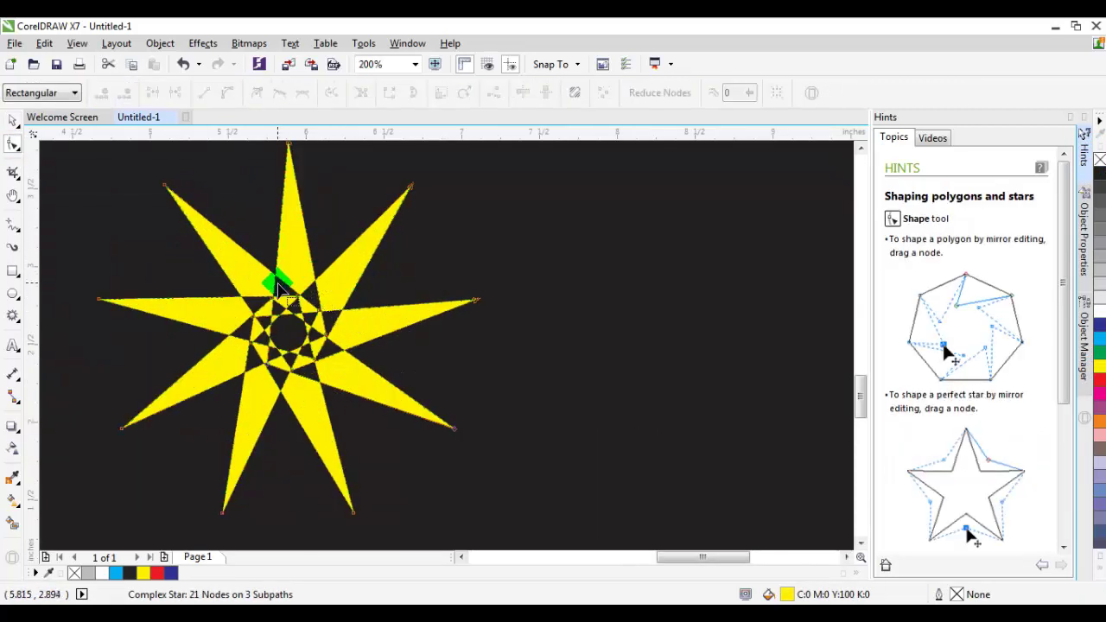
{"action": "scroll", "coordinate": [315, 289], "scroll_direction": "down", "scroll_amount": 1}
{"action": "scroll", "coordinate": [317, 300], "scroll_direction": "up", "scroll_amount": 1}
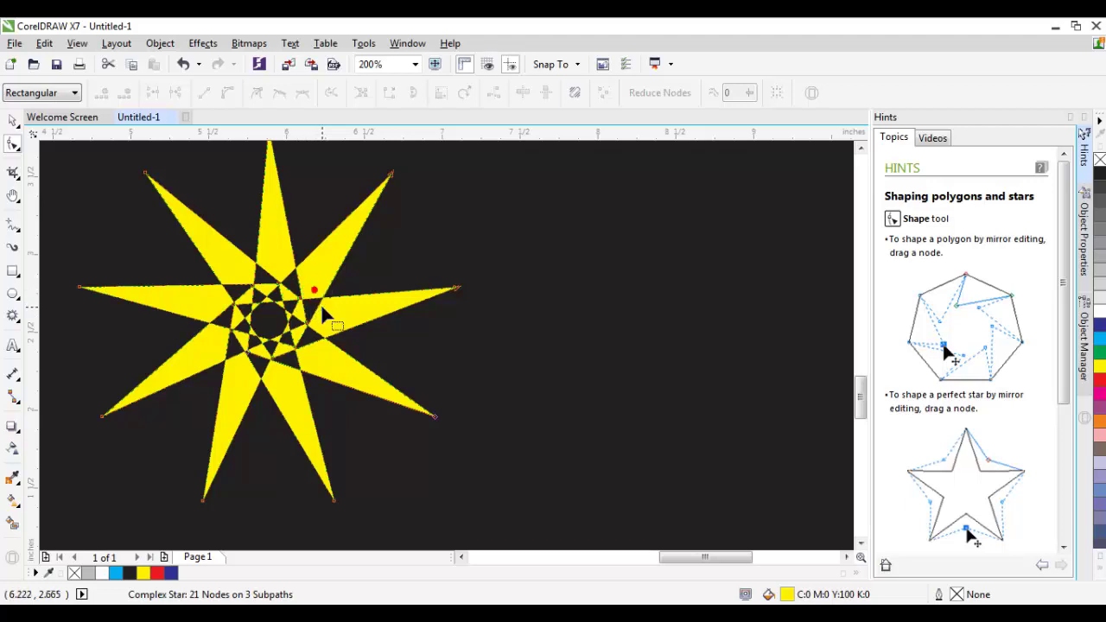
{"action": "scroll", "coordinate": [320, 303], "scroll_direction": "down", "scroll_amount": 1}
{"action": "left_click_drag", "start_coordinate": [390, 306], "coordinate": [243, 288]}
{"action": "left_click_drag", "start_coordinate": [295, 387], "coordinate": [268, 427]}
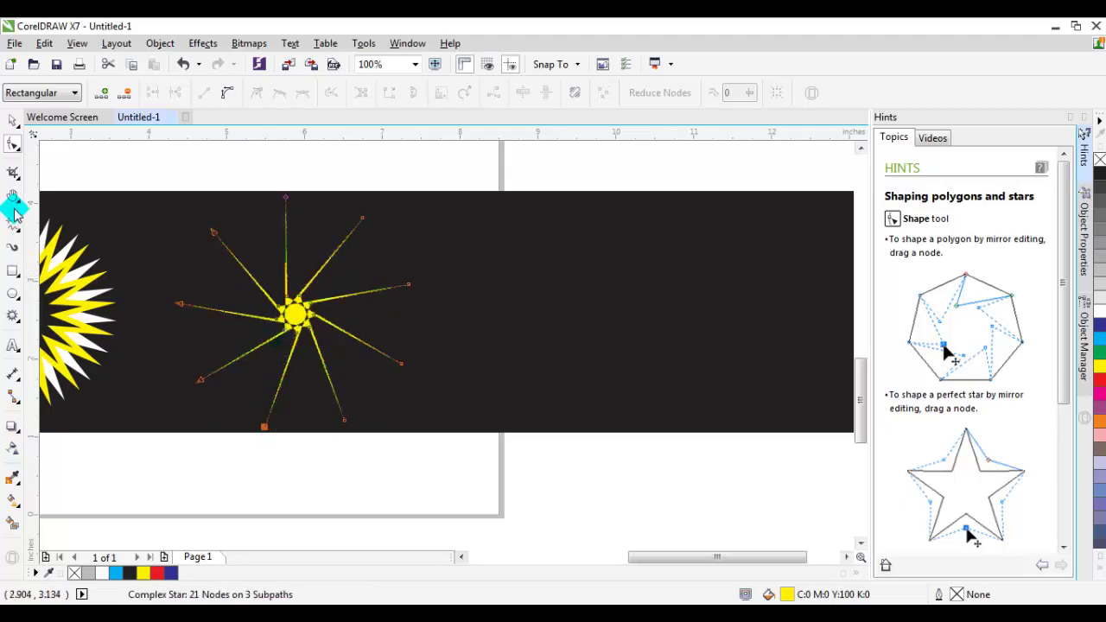
{"action": "left_click", "coordinate": [12, 125]}
{"action": "key", "text": "Escape"}
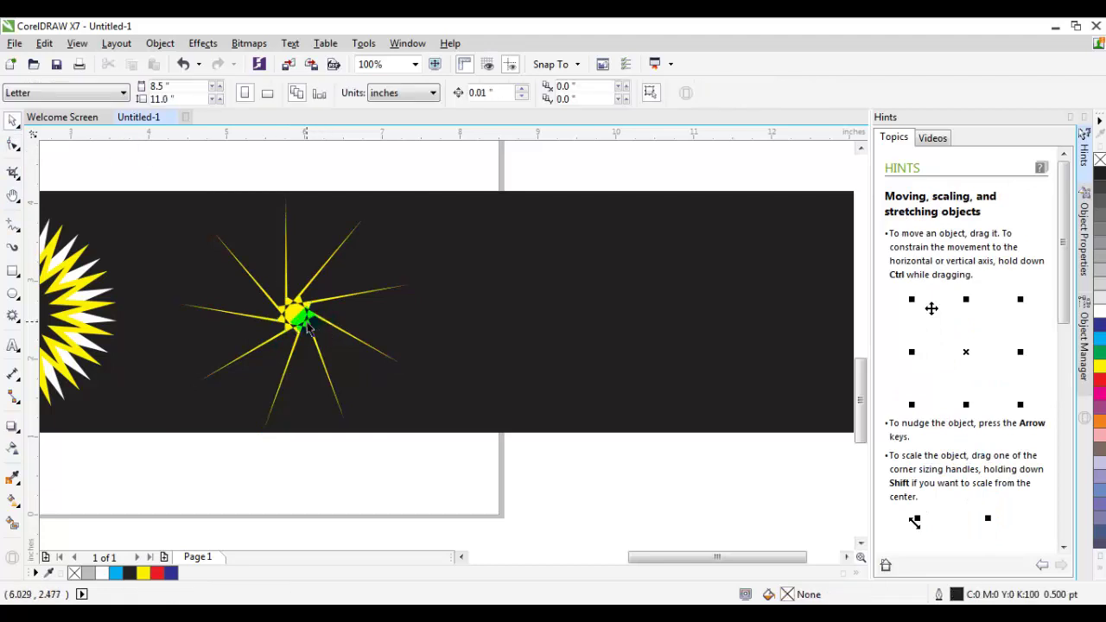
- Scale the yellow ray star down to about 2.37 inches and centre it vertically within the black rectangle
{"action": "scroll", "coordinate": [305, 325], "scroll_direction": "down", "scroll_amount": 1}
{"action": "scroll", "coordinate": [305, 325], "scroll_direction": "up", "scroll_amount": 1}
{"action": "left_click", "coordinate": [301, 320]}
{"action": "scroll", "coordinate": [303, 318], "scroll_direction": "up", "scroll_amount": 1}
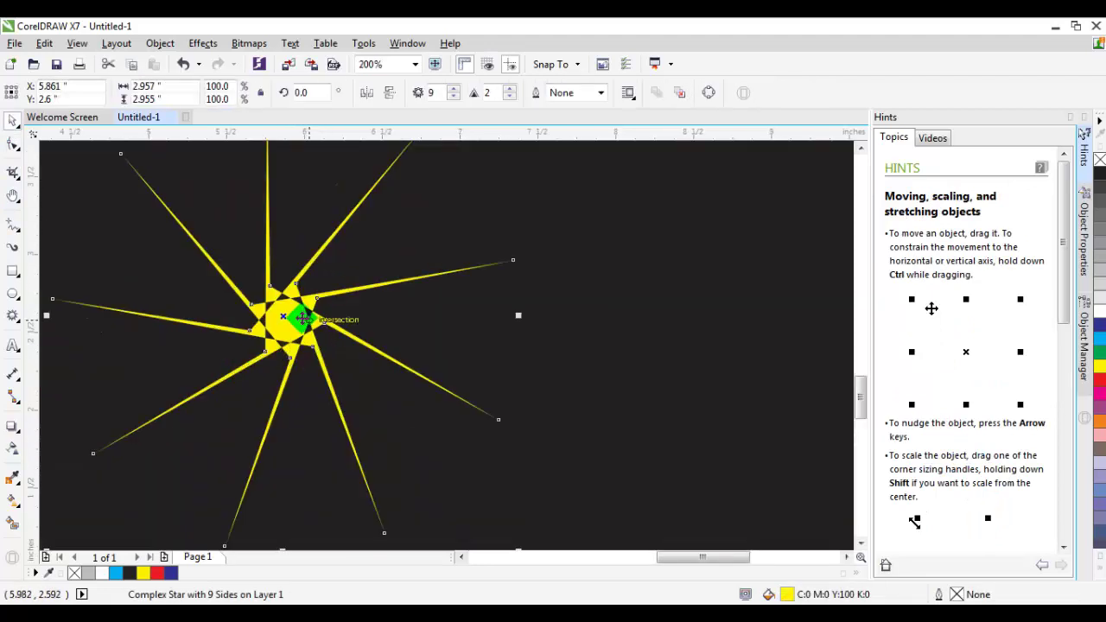
{"action": "scroll", "coordinate": [302, 318], "scroll_direction": "down", "scroll_amount": 1}
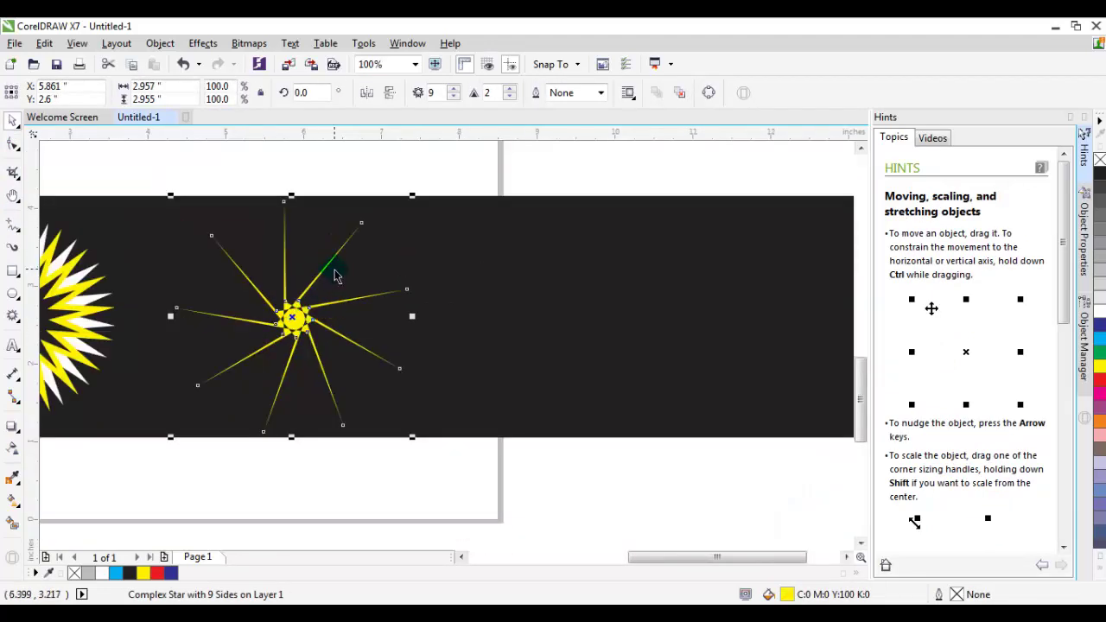
{"action": "left_click", "coordinate": [308, 177]}
{"action": "left_click", "coordinate": [292, 311]}
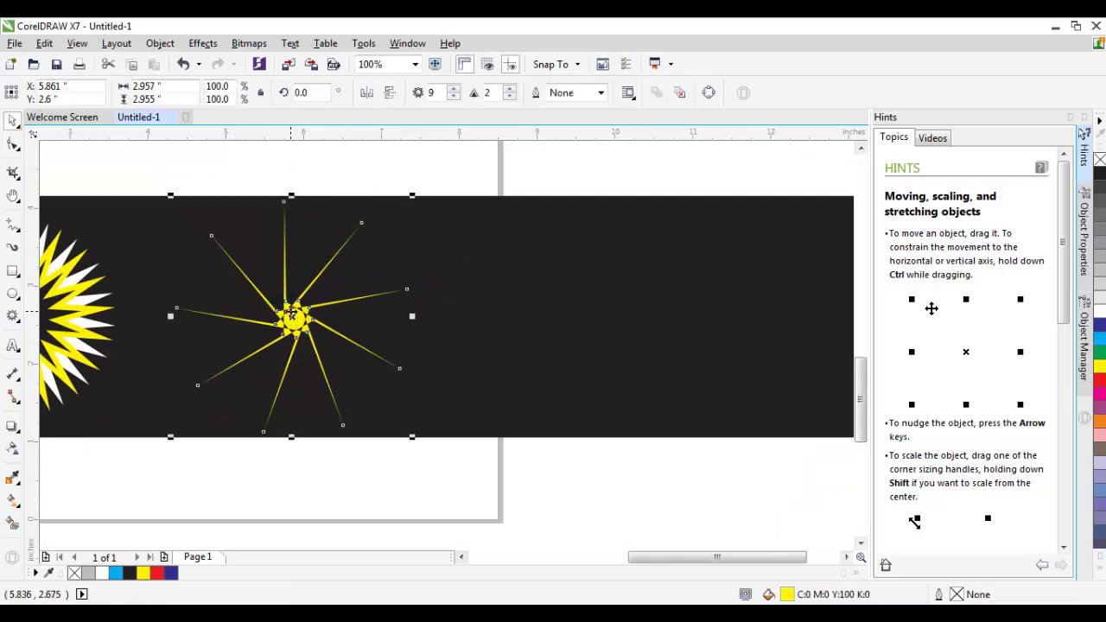
{"action": "left_click_drag", "start_coordinate": [411, 196], "coordinate": [364, 244]}
{"action": "left_click_drag", "start_coordinate": [271, 341], "coordinate": [277, 323]}
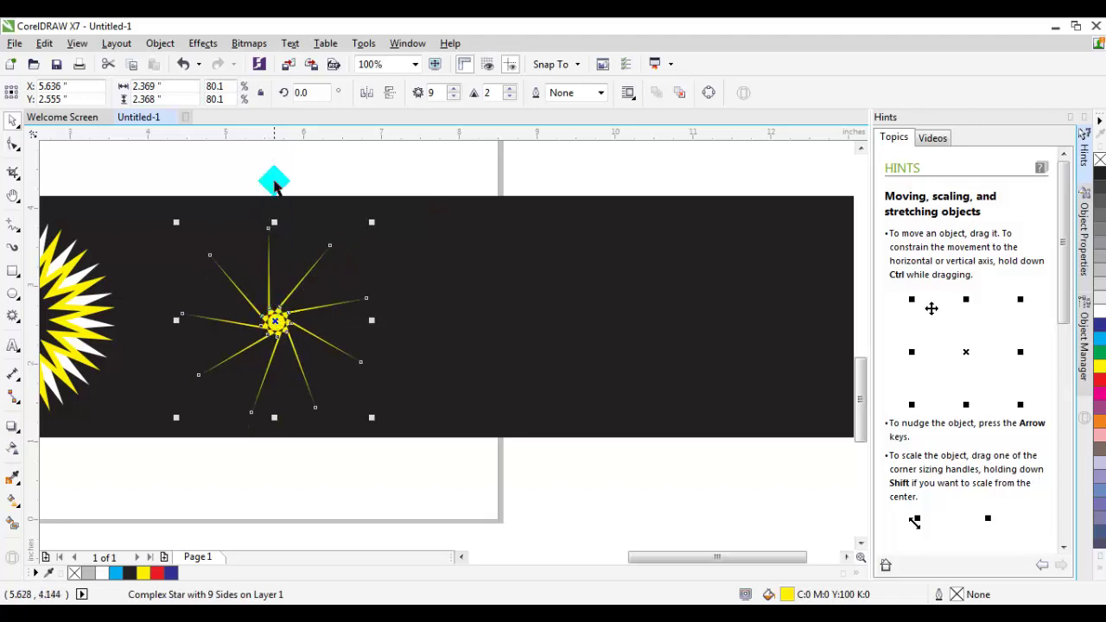
{"action": "left_click", "coordinate": [274, 177]}
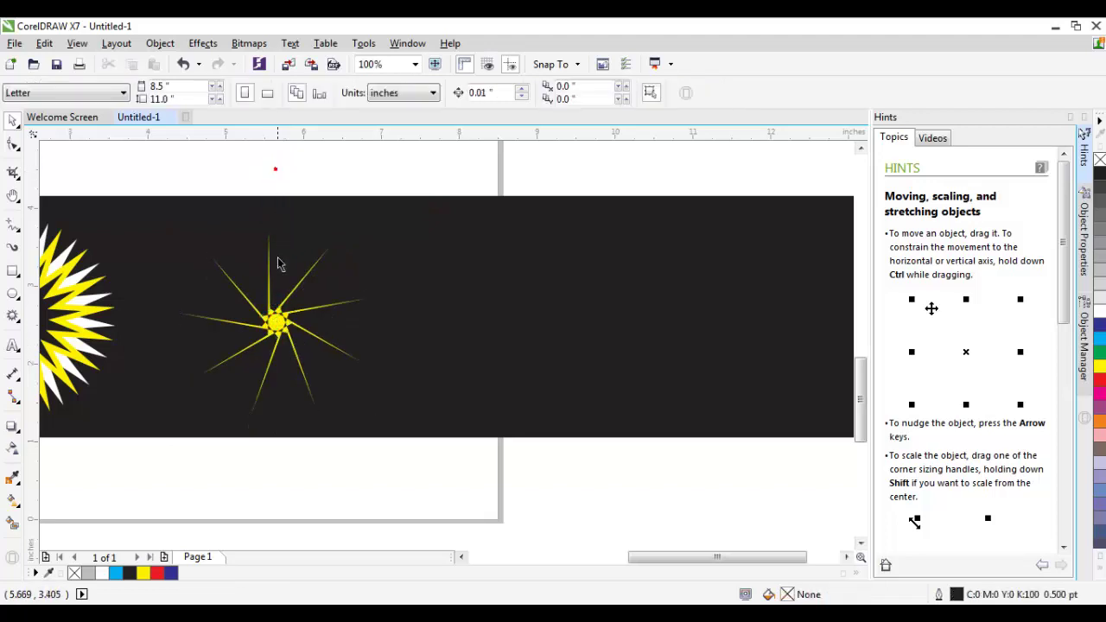
- Create a duplicate of the yellow ray star rotated to about 349.9 degrees and fill the duplicate white
{"action": "left_click", "coordinate": [277, 328]}
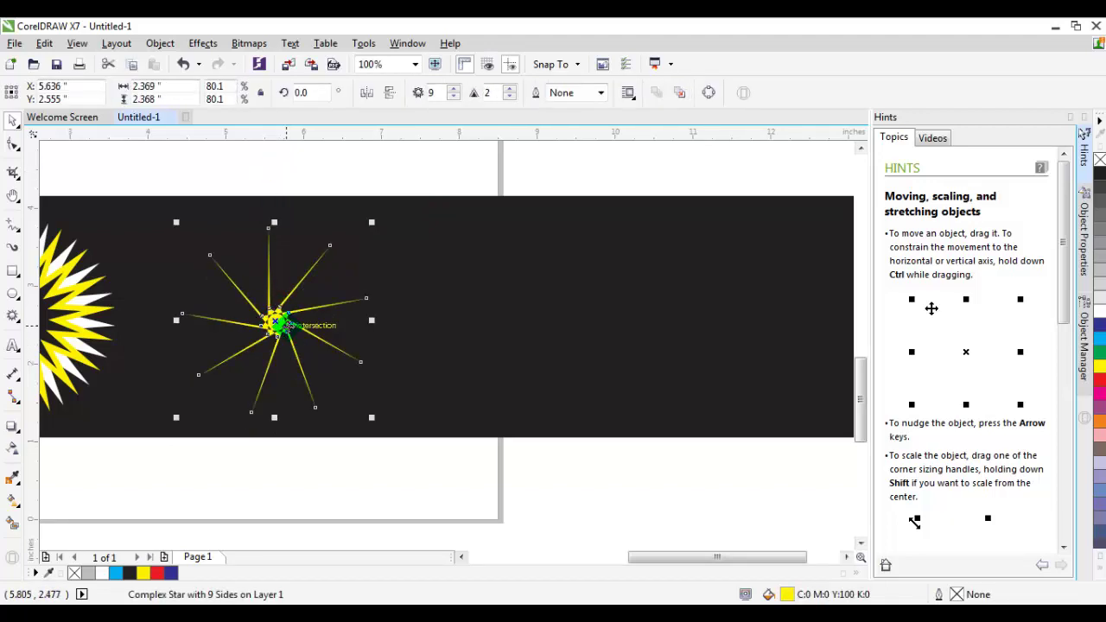
{"action": "scroll", "coordinate": [272, 321], "scroll_direction": "up", "scroll_amount": 1}
{"action": "left_click", "coordinate": [270, 318]}
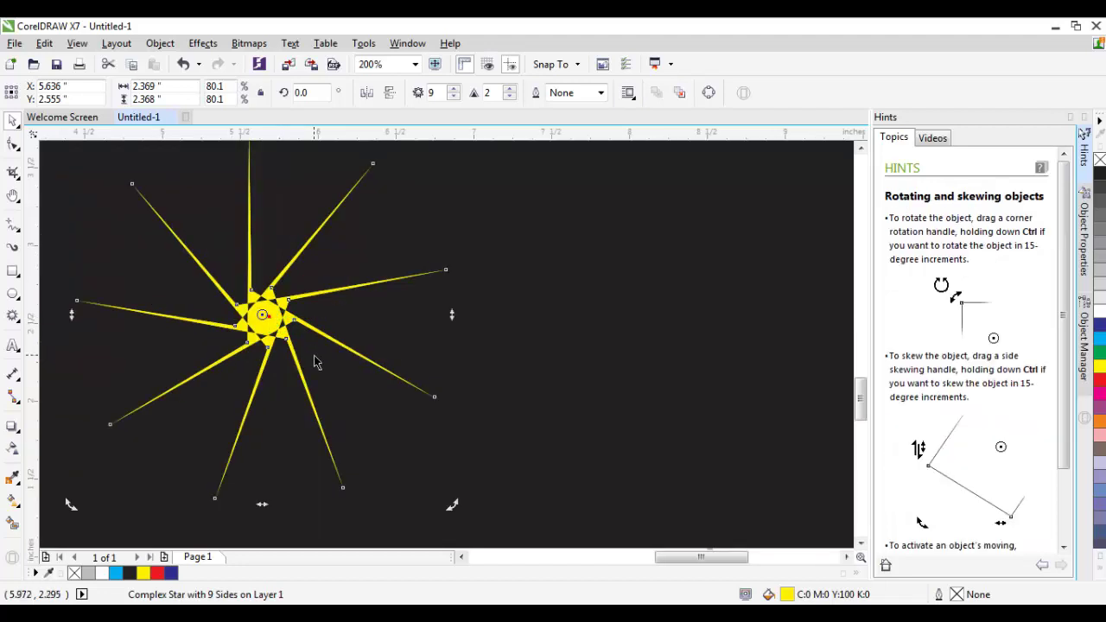
{"action": "scroll", "coordinate": [314, 363], "scroll_direction": "down", "scroll_amount": 1}
{"action": "left_click_drag", "start_coordinate": [400, 242], "coordinate": [425, 255]}
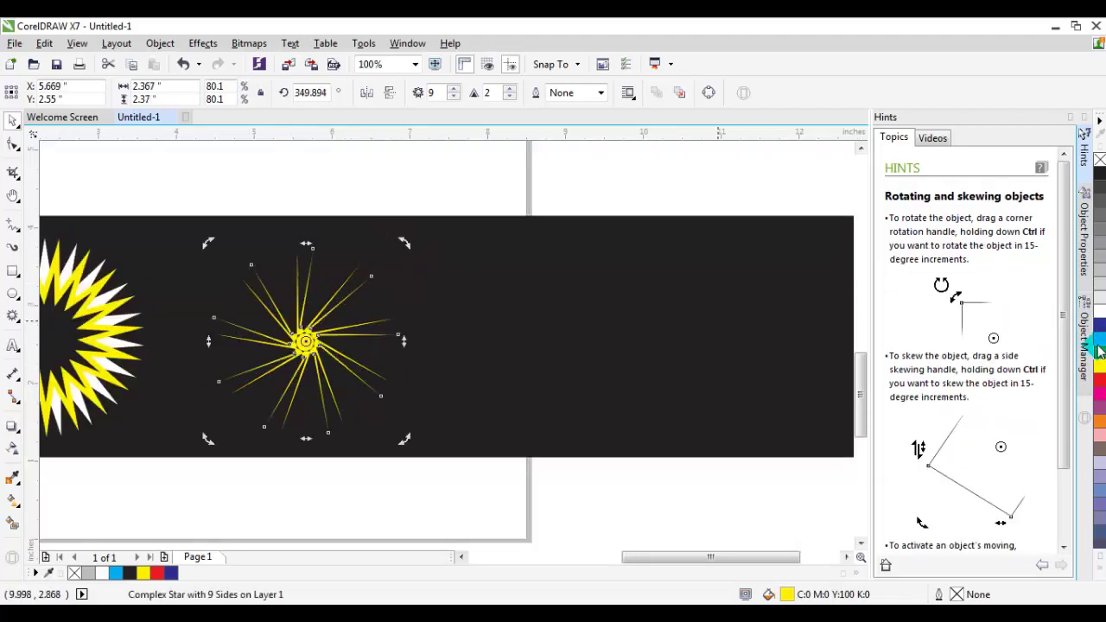
{"action": "left_click", "coordinate": [1097, 312]}
{"action": "left_click", "coordinate": [578, 186]}
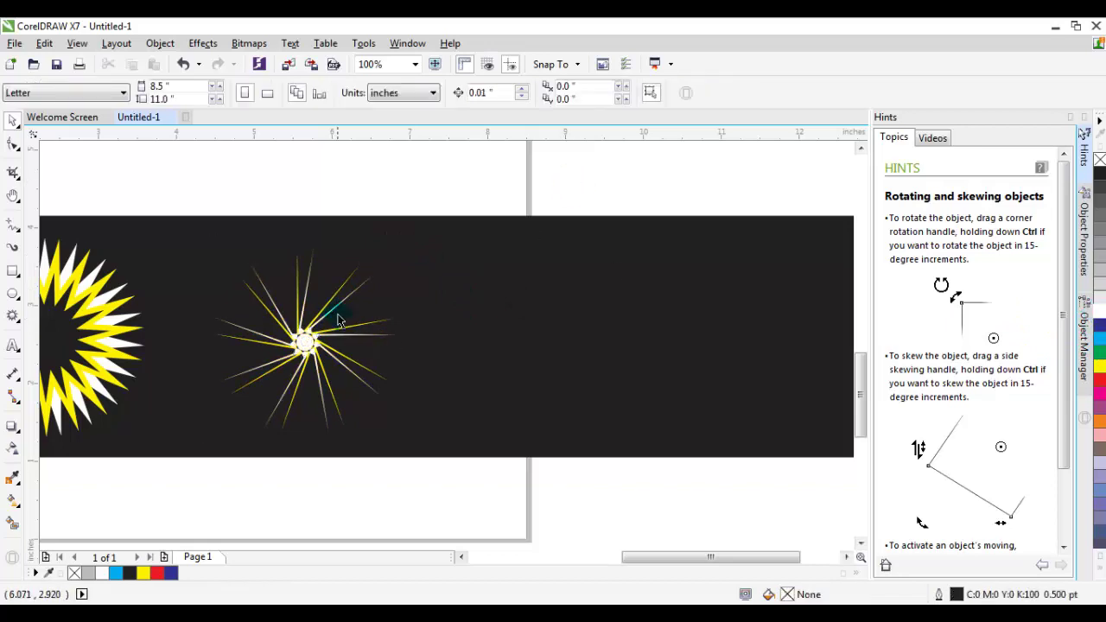
- Place a copy of the white ray star to the right and move its inner nodes outward to form hooked points around a broad core
{"action": "scroll", "coordinate": [322, 352], "scroll_direction": "up", "scroll_amount": 1}
{"action": "scroll", "coordinate": [324, 333], "scroll_direction": "down", "scroll_amount": 1}
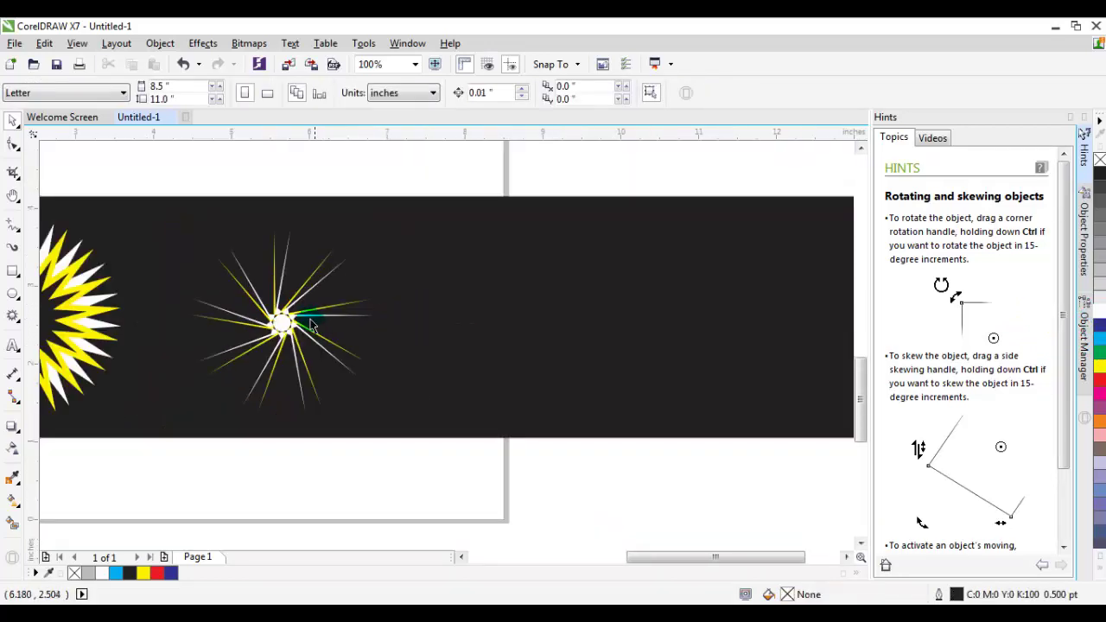
{"action": "scroll", "coordinate": [311, 325], "scroll_direction": "up", "scroll_amount": 1}
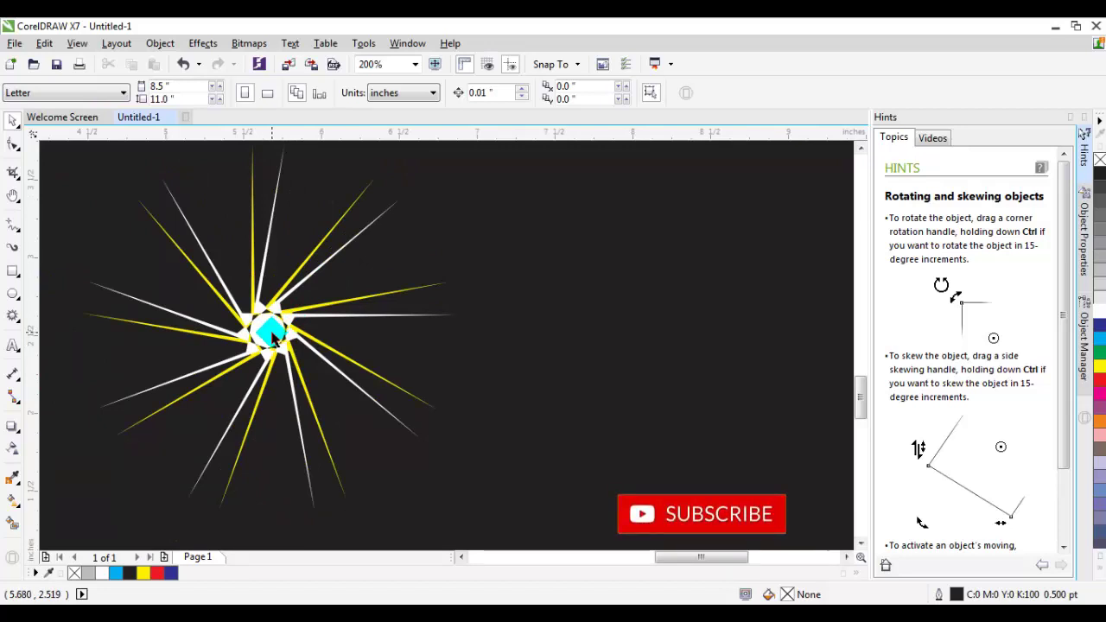
{"action": "scroll", "coordinate": [272, 337], "scroll_direction": "down", "scroll_amount": 3}
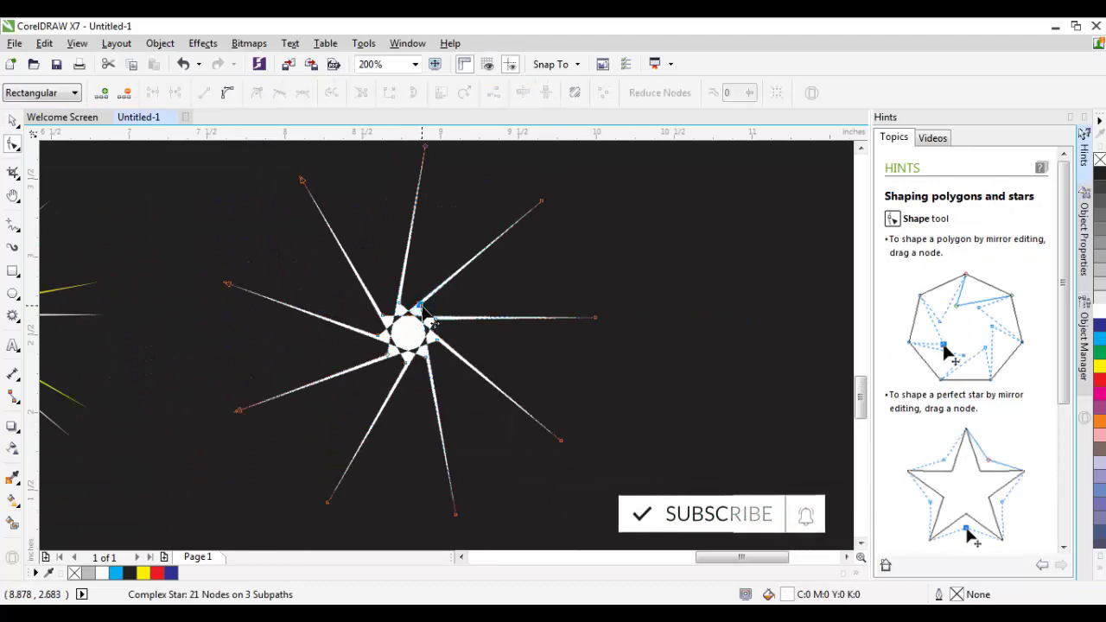
{"action": "left_click_drag", "start_coordinate": [420, 307], "coordinate": [409, 474]}
{"action": "scroll", "coordinate": [350, 363], "scroll_direction": "down", "scroll_amount": 1}
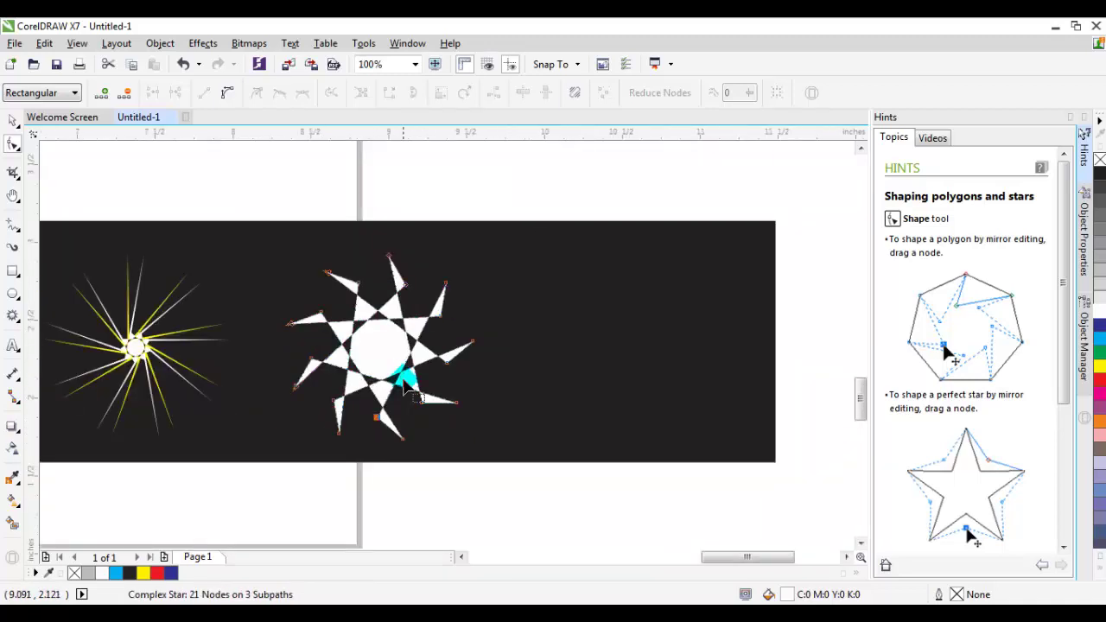
{"action": "scroll", "coordinate": [403, 375], "scroll_direction": "up", "scroll_amount": 1}
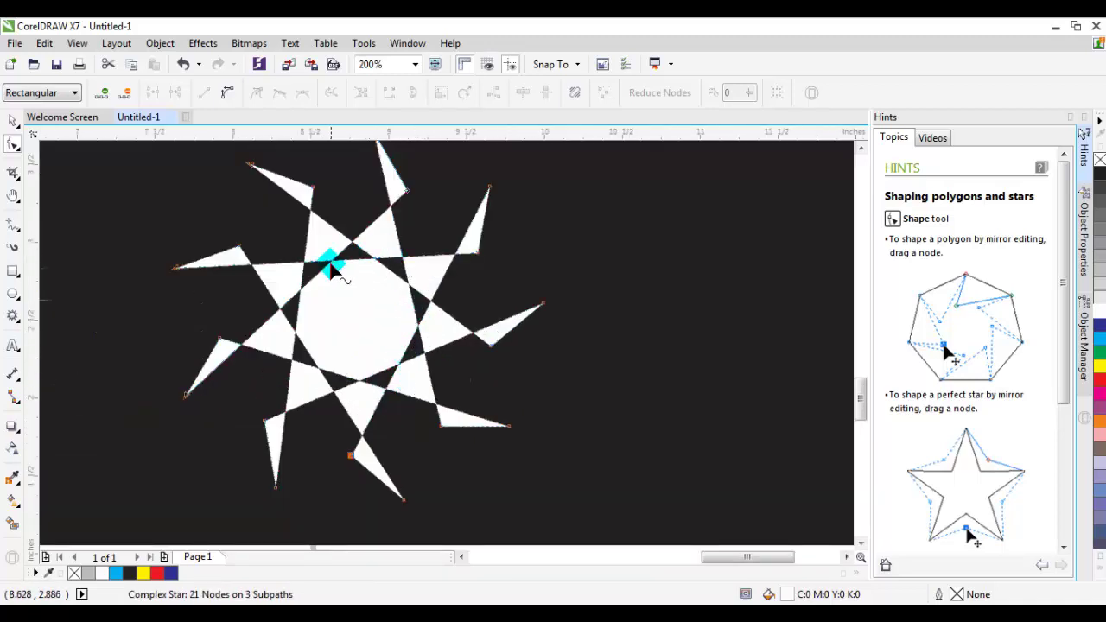
- Move an inner node of the right-hand white star to turn it into a pinwheel with broad open blades
{"action": "left_click", "coordinate": [239, 250]}
{"action": "left_click_drag", "start_coordinate": [242, 253], "coordinate": [264, 241]}
{"action": "scroll", "coordinate": [403, 259], "scroll_direction": "down", "scroll_amount": 1}
{"action": "left_click", "coordinate": [11, 121]}
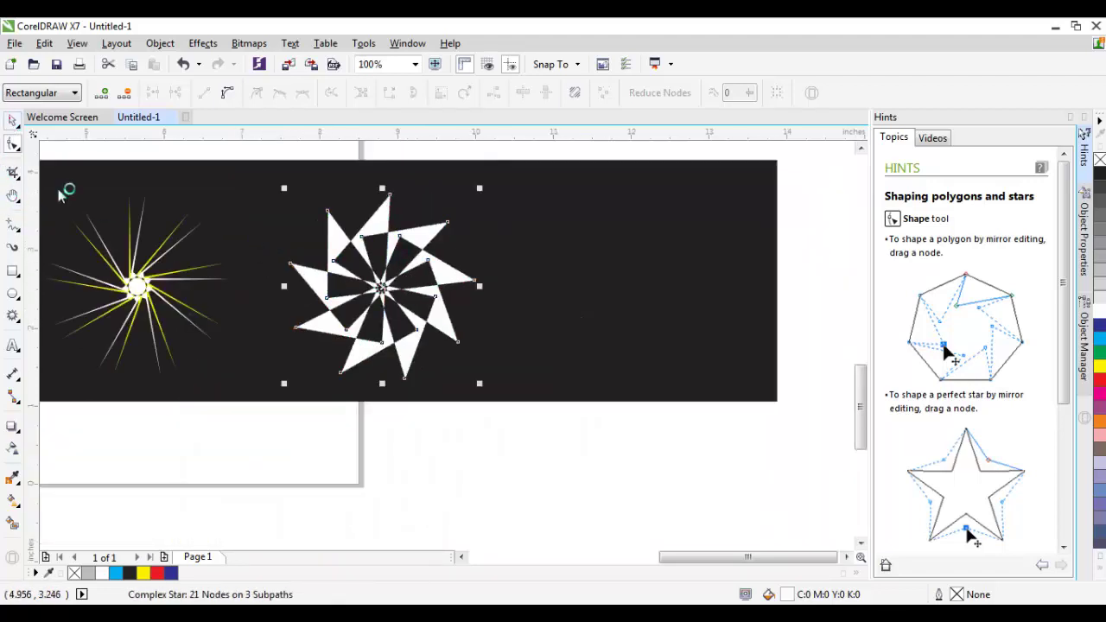
{"action": "scroll", "coordinate": [416, 374], "scroll_direction": "down", "scroll_amount": 2}
{"action": "key", "text": "Escape"}
{"action": "scroll", "coordinate": [407, 350], "scroll_direction": "up", "scroll_amount": 2}
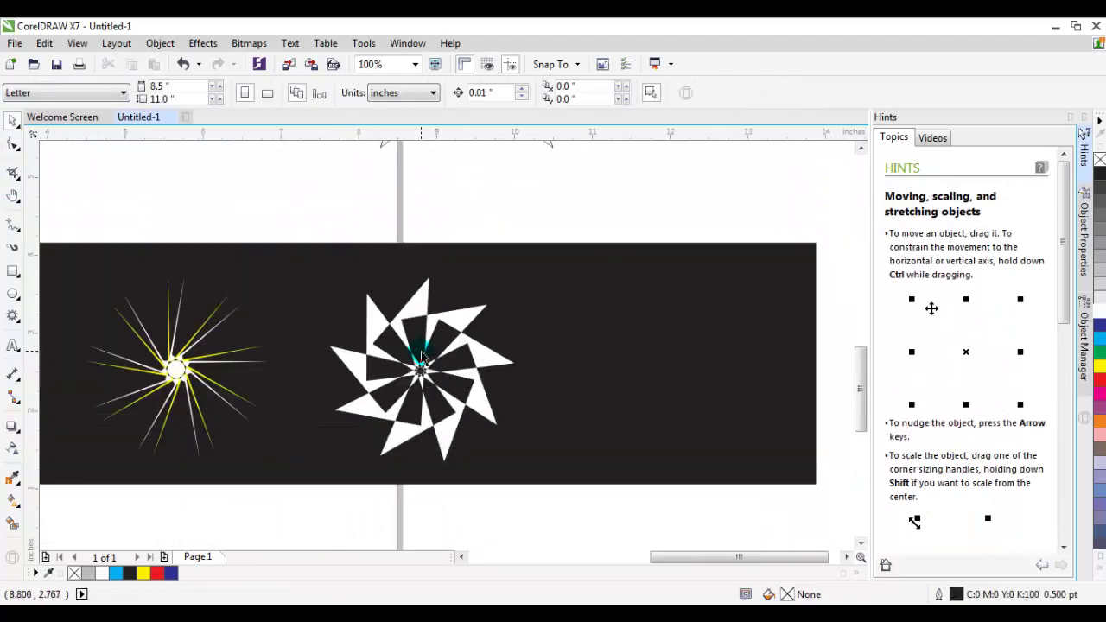
- Move an inner node of the white pinwheel outward around the centre to form an interlaced star with an open middle
{"action": "scroll", "coordinate": [421, 357], "scroll_direction": "up", "scroll_amount": 1}
{"action": "key", "text": "F10"}
{"action": "left_click", "coordinate": [428, 241]}
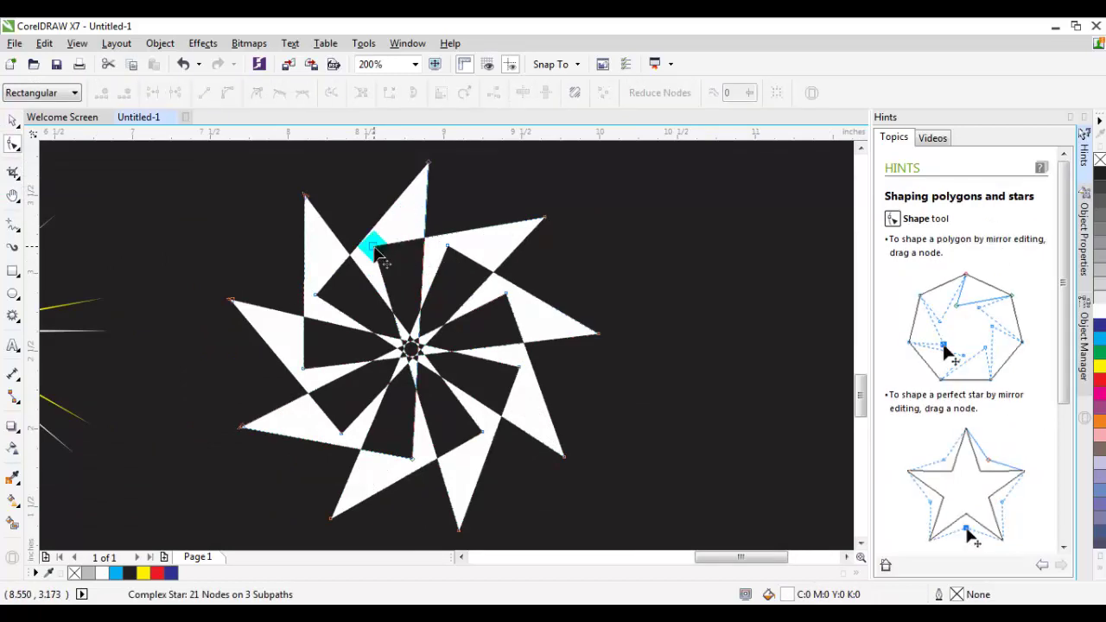
{"action": "left_click_drag", "start_coordinate": [376, 250], "coordinate": [294, 380]}
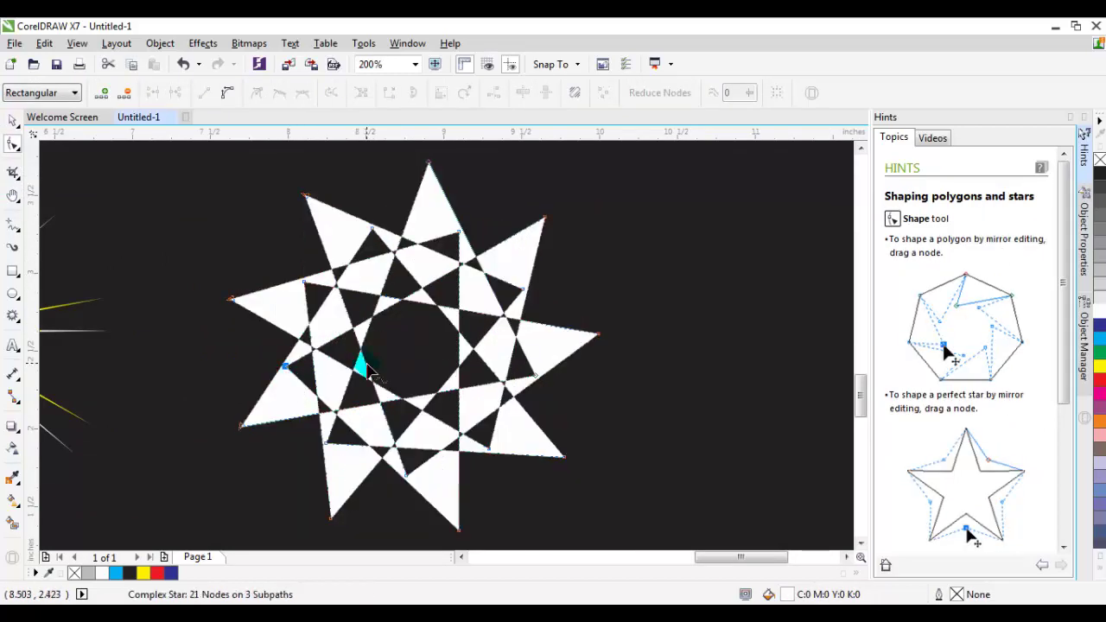
{"action": "scroll", "coordinate": [367, 371], "scroll_direction": "down", "scroll_amount": 1}
{"action": "scroll", "coordinate": [424, 385], "scroll_direction": "up", "scroll_amount": 1}
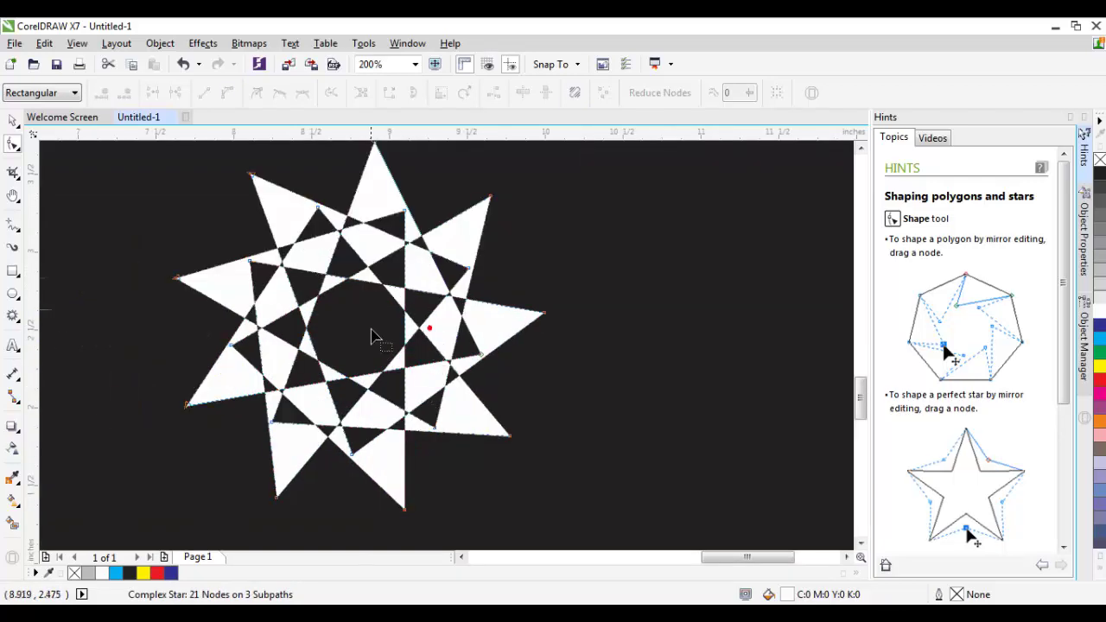
- Move an inner node of the interlaced white star toward the centre to form a slim-bladed pinwheel, and deselect it
{"action": "left_click_drag", "start_coordinate": [483, 352], "coordinate": [342, 396]}
{"action": "scroll", "coordinate": [341, 396], "scroll_direction": "down", "scroll_amount": 2}
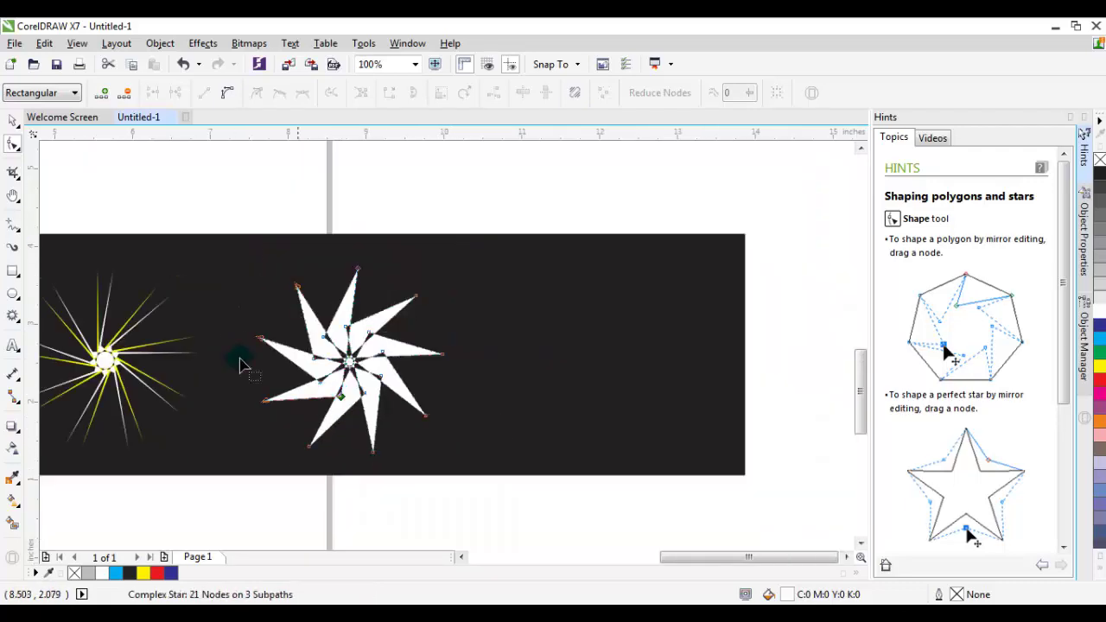
{"action": "left_click", "coordinate": [13, 121]}
{"action": "left_click", "coordinate": [207, 217]}
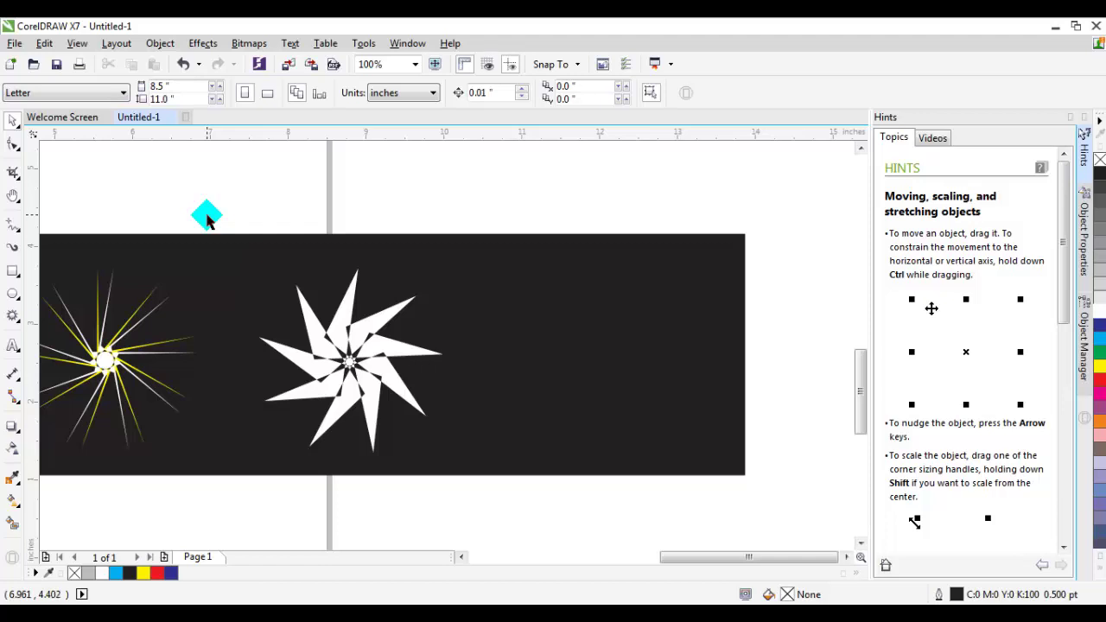
{"action": "left_click_drag", "start_coordinate": [207, 220], "coordinate": [208, 247]}
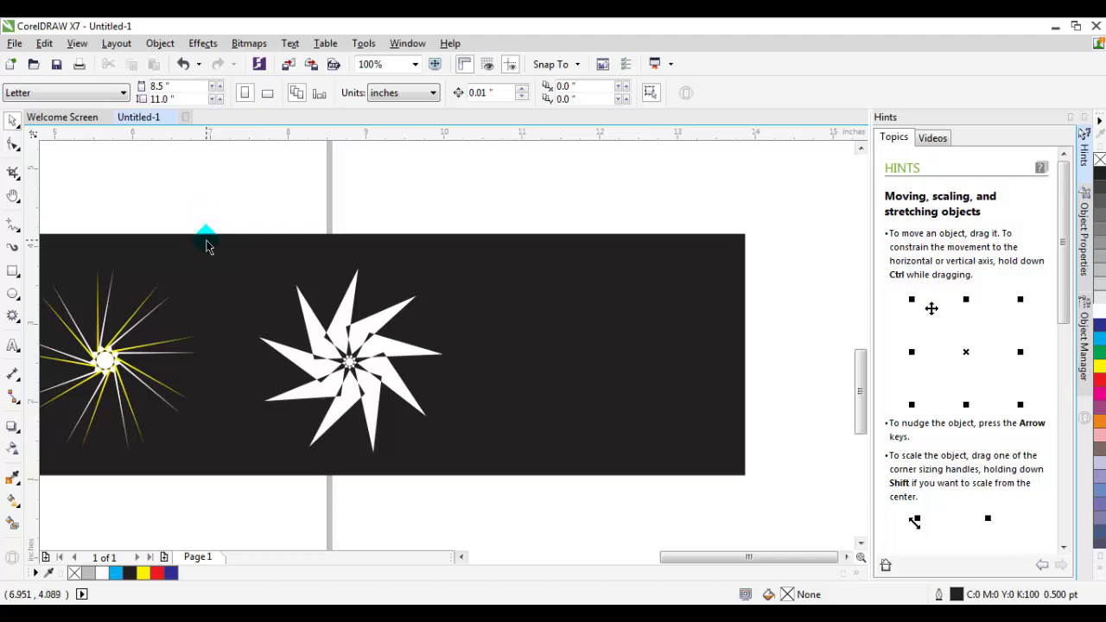